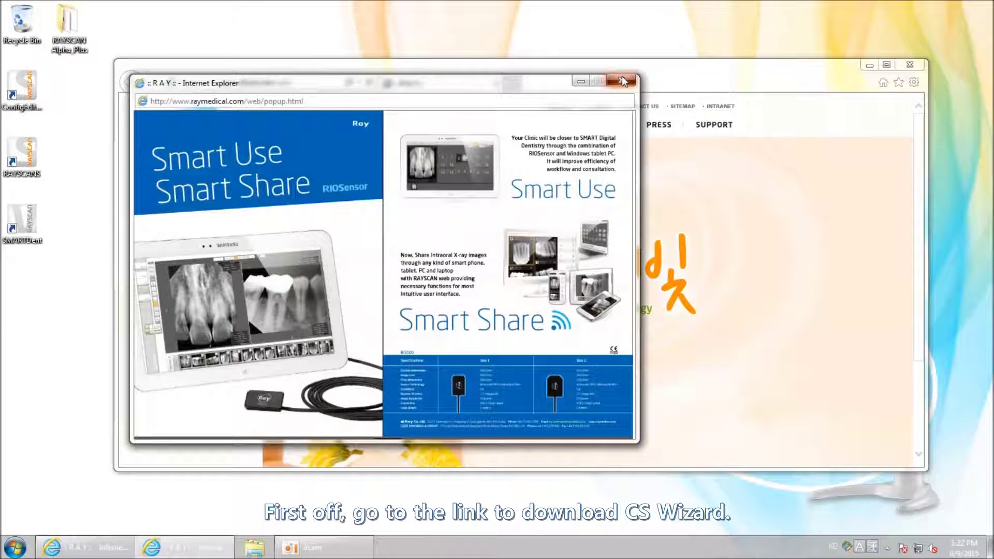
pyautogui.click(622, 80)
pyautogui.click(330, 83)
pyautogui.write('www.webhard.net')
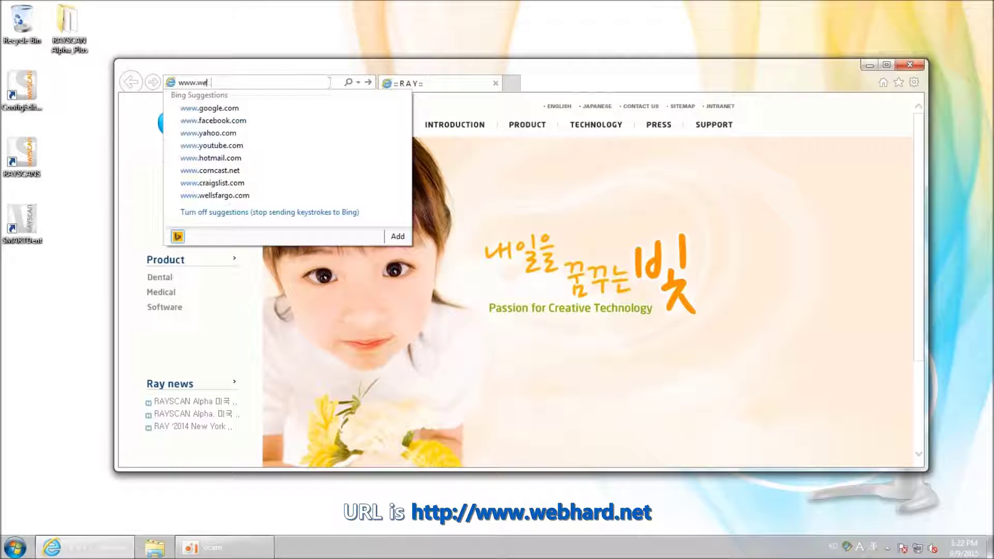
pyautogui.press('Return')
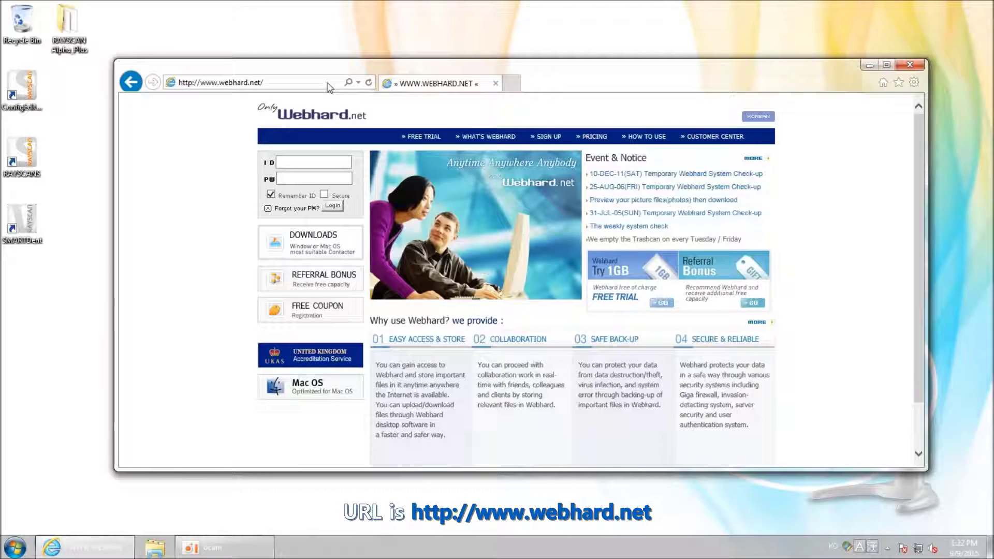
pyautogui.click(328, 163)
pyautogui.write('raymedcs')
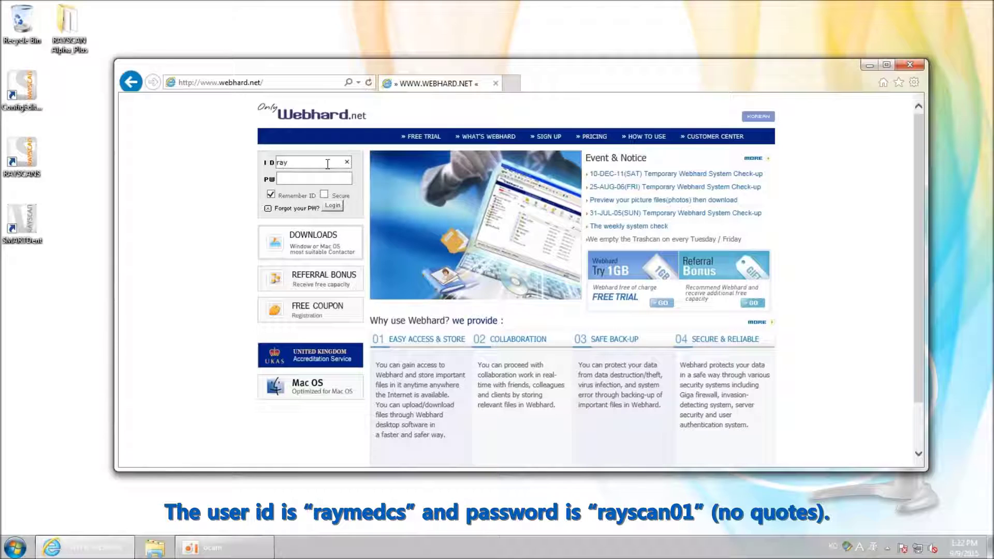
pyautogui.press('Tab')
pyautogui.write('rayscan01')
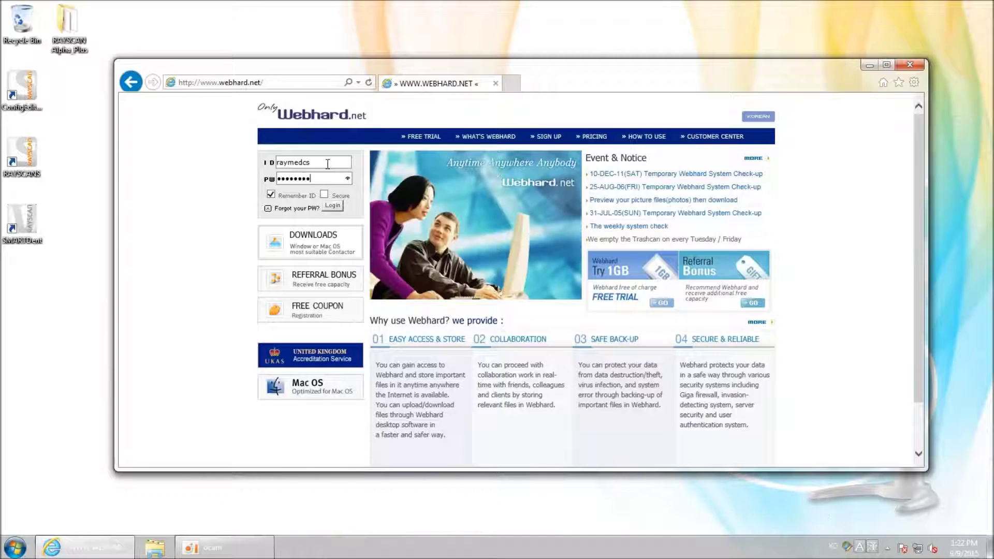
pyautogui.press('Return')
# Step: Open Download only > Common Folder > PROGRAM > CSWizard and start downloading CSWizard_v1.0.0.0.zip
pyautogui.click(334, 288)
pyautogui.click(335, 287)
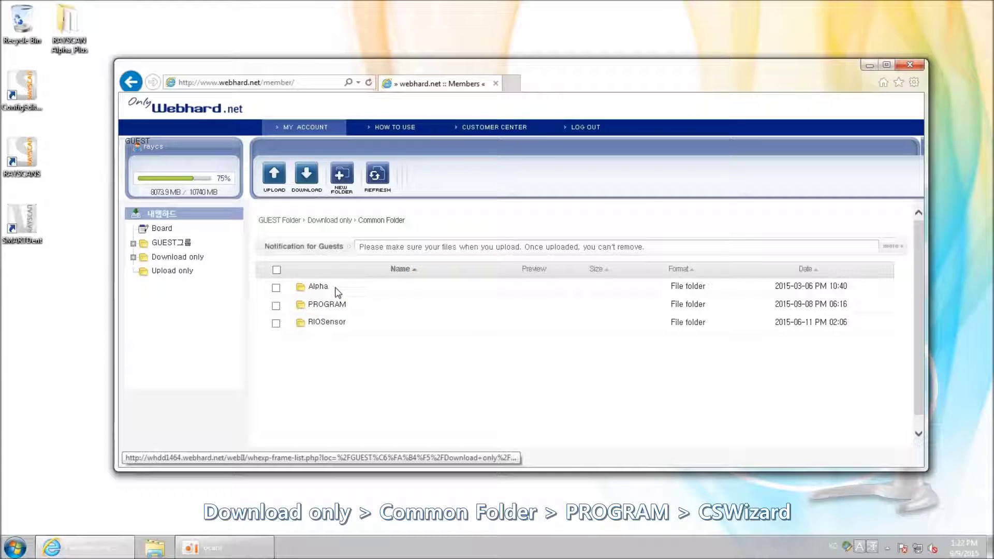
pyautogui.click(334, 304)
pyautogui.click(335, 288)
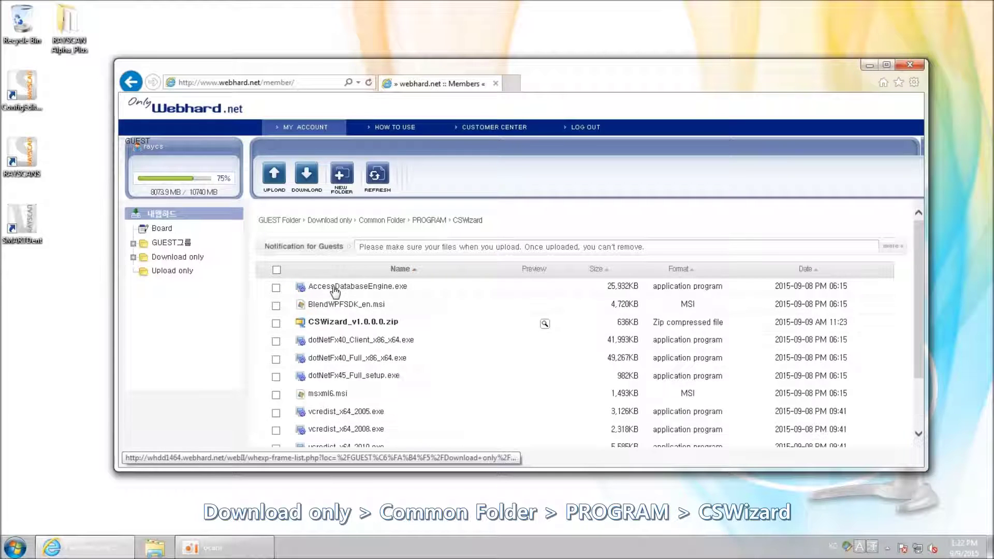
pyautogui.click(276, 324)
pyautogui.click(301, 174)
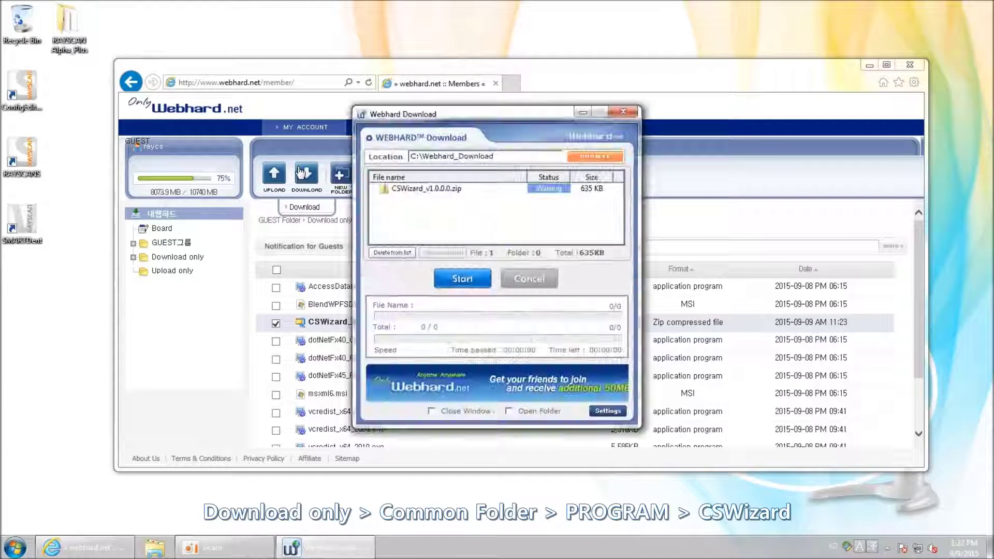
# Step: Save the zip to the Desktop, close the browser, and select the downloaded zip
pyautogui.click(596, 157)
pyautogui.click(425, 211)
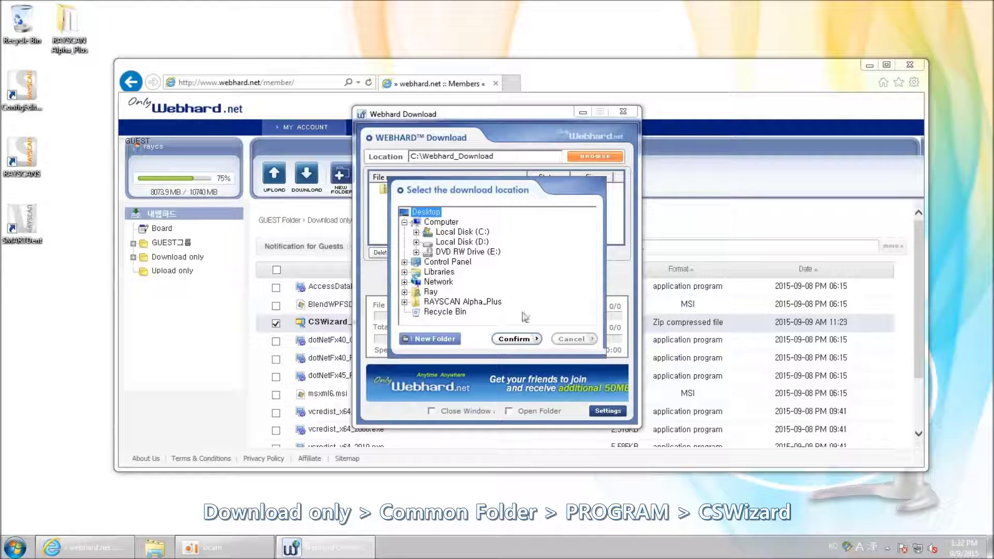
pyautogui.click(515, 338)
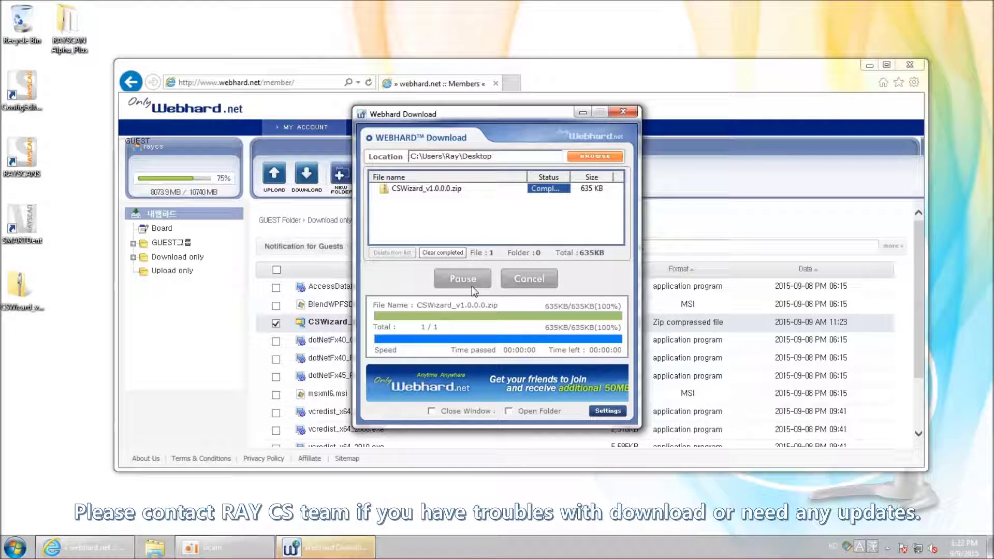
pyautogui.click(623, 112)
pyautogui.click(924, 64)
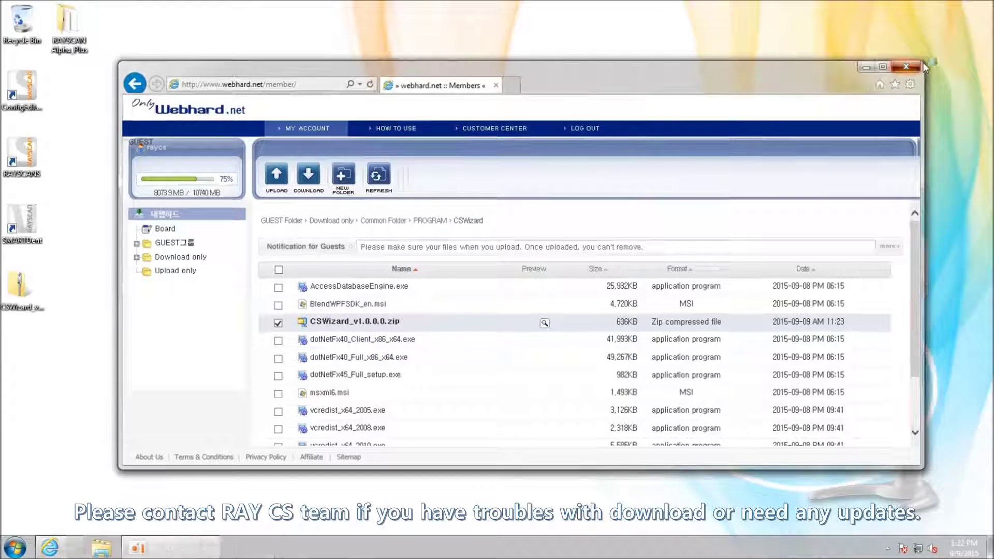
pyautogui.click(19, 293)
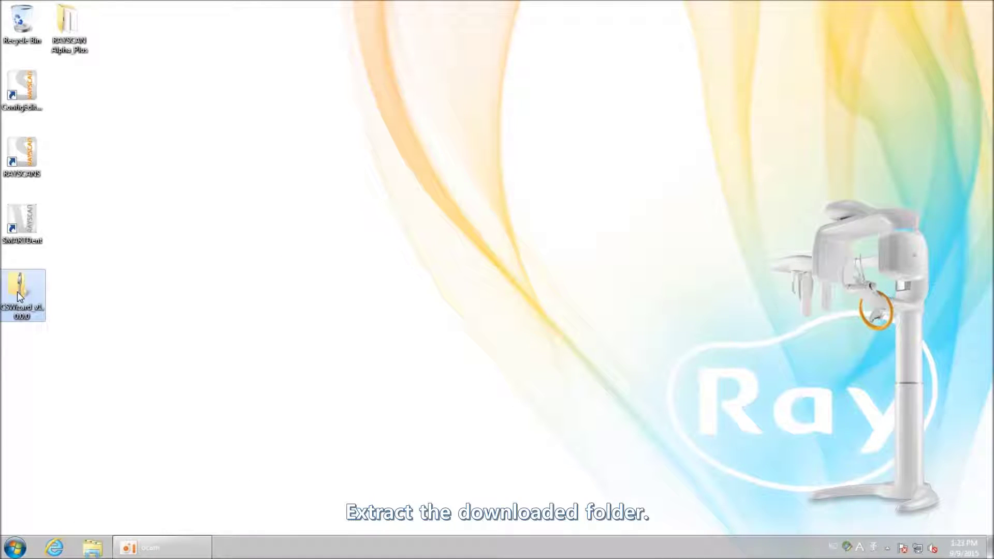
# Step: Extract all contents of CSWizard_v1.0.0.0.zip
pyautogui.rightClick(17, 291)
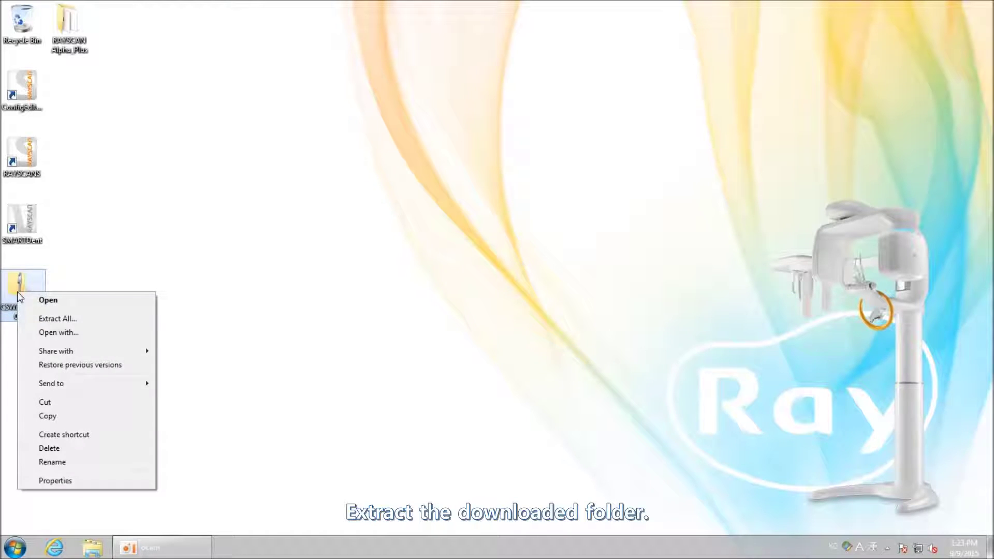
pyautogui.click(55, 318)
pyautogui.click(616, 396)
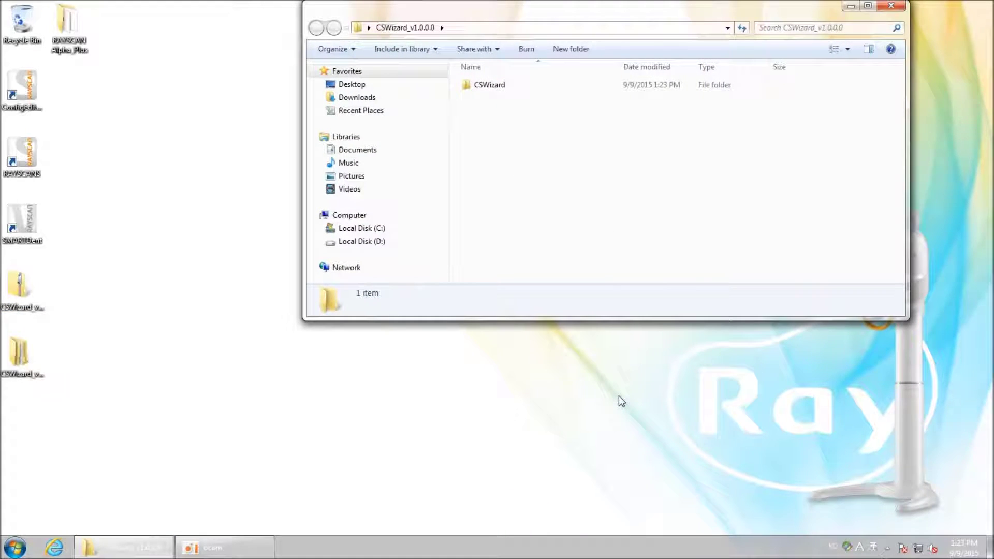
# Step: Inspect the extracted CSWizard and Language folders, then launch Alpha_CSWizard
pyautogui.doubleClick(511, 84)
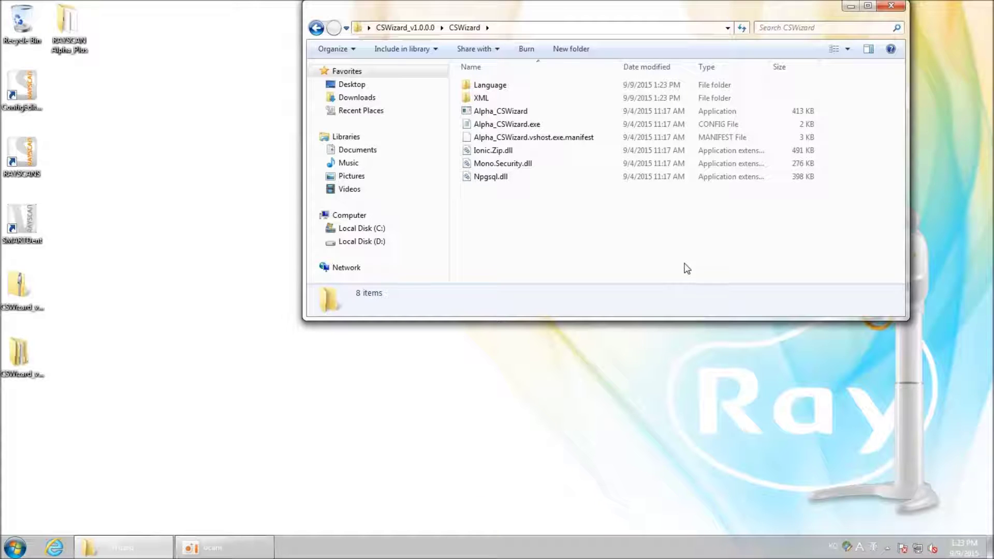
pyautogui.doubleClick(507, 88)
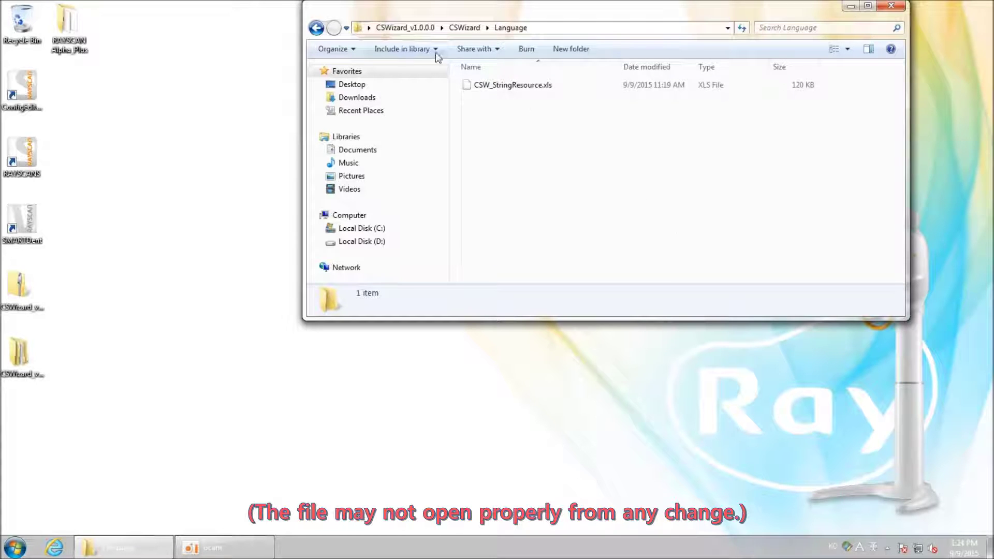
pyautogui.click(316, 27)
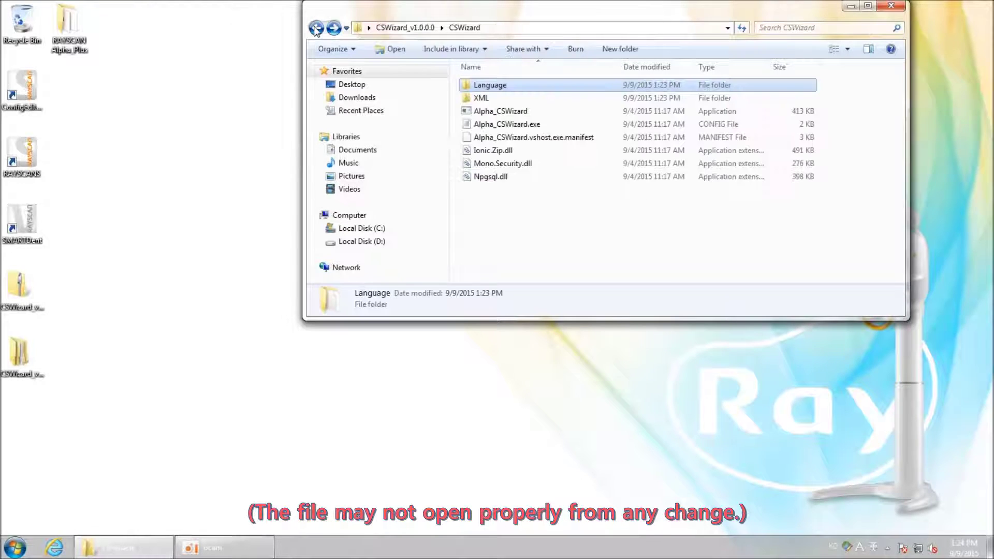
pyautogui.doubleClick(583, 111)
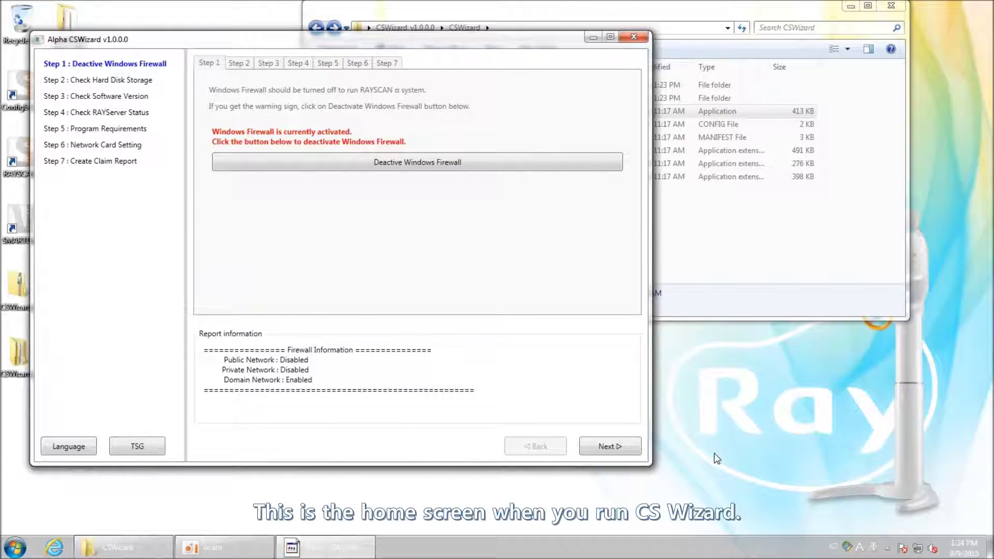
pyautogui.moveTo(334, 40); pyautogui.dragTo(452, 56)
pyautogui.click(851, 6)
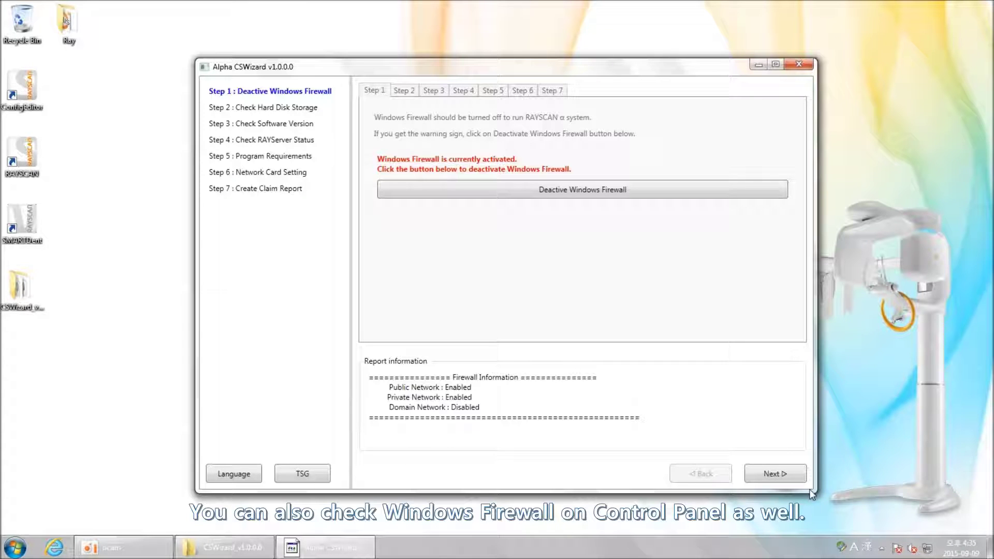
# Step: Open Windows Firewall from Control Panel beside the wizard, deactivate the firewall, and advance to Step 2
pyautogui.press('super')
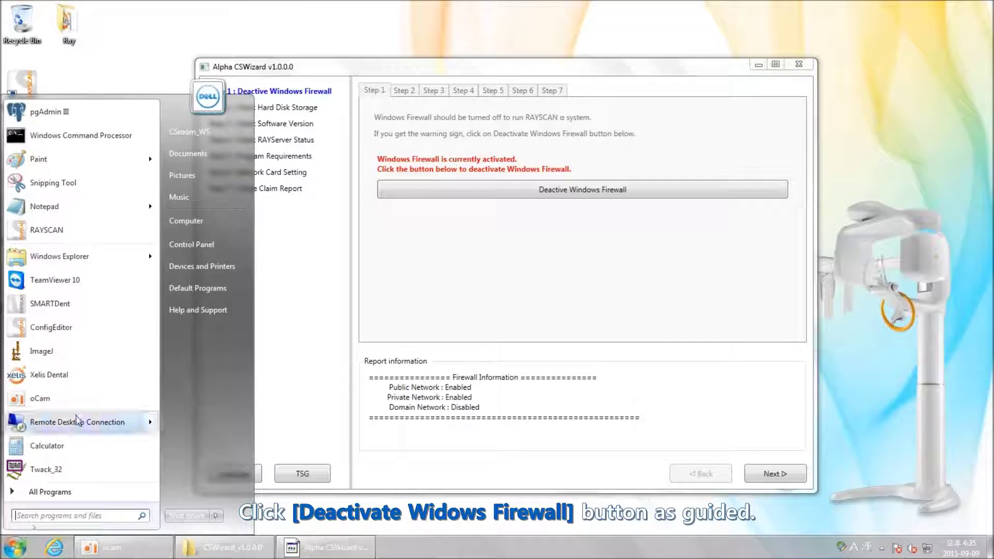
pyautogui.click(209, 250)
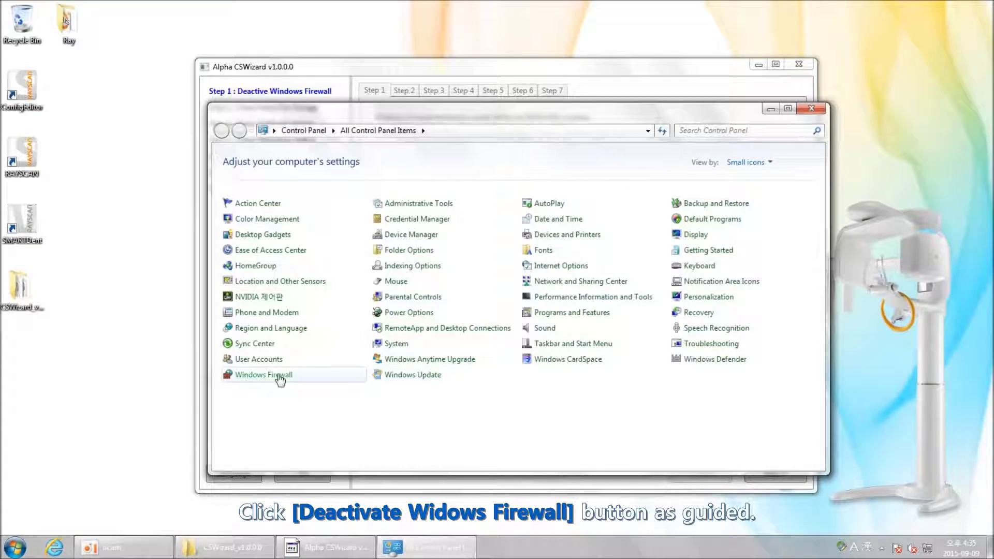
pyautogui.click(282, 379)
pyautogui.moveTo(622, 109); pyautogui.dragTo(452, 101)
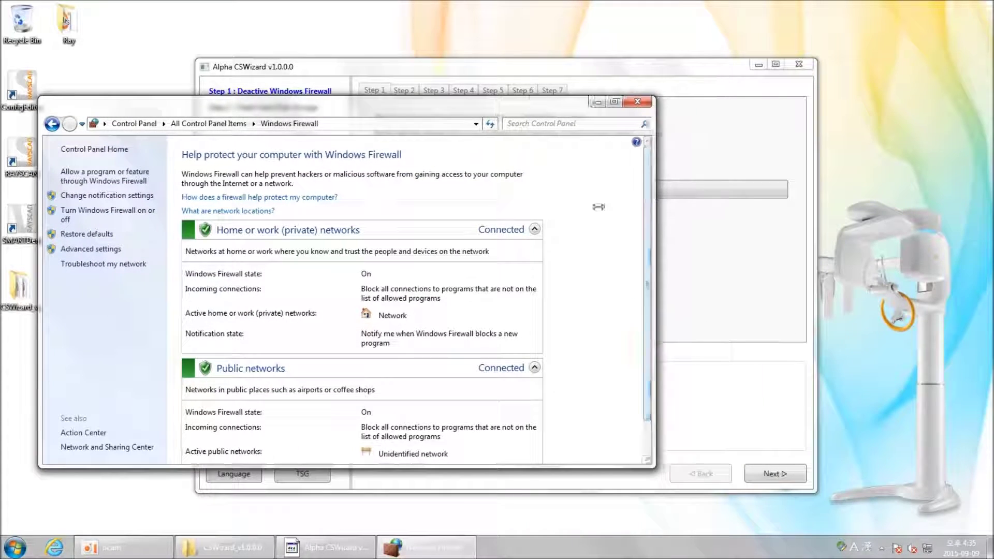
pyautogui.moveTo(659, 230); pyautogui.dragTo(477, 230)
pyautogui.moveTo(552, 69); pyautogui.dragTo(647, 64)
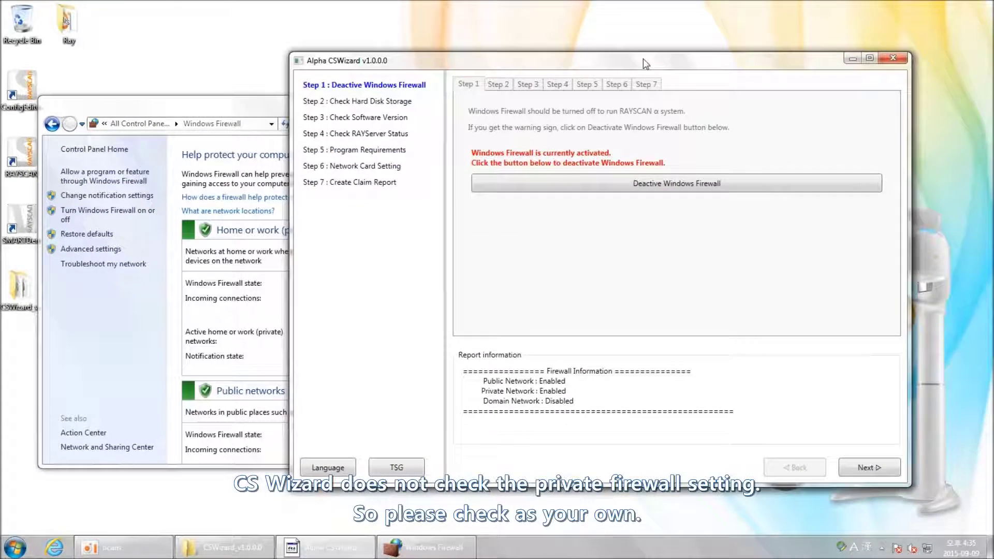
pyautogui.click(683, 183)
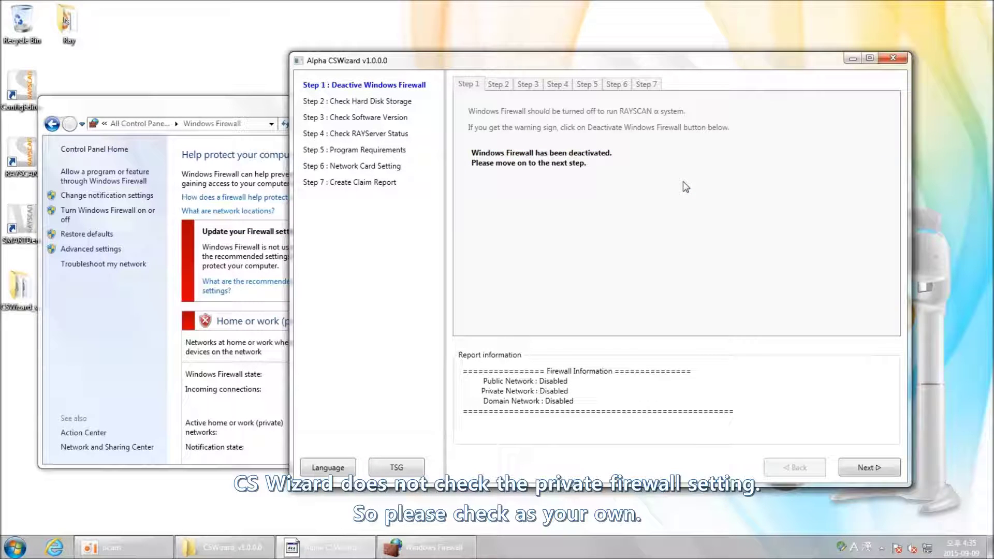
pyautogui.click(887, 468)
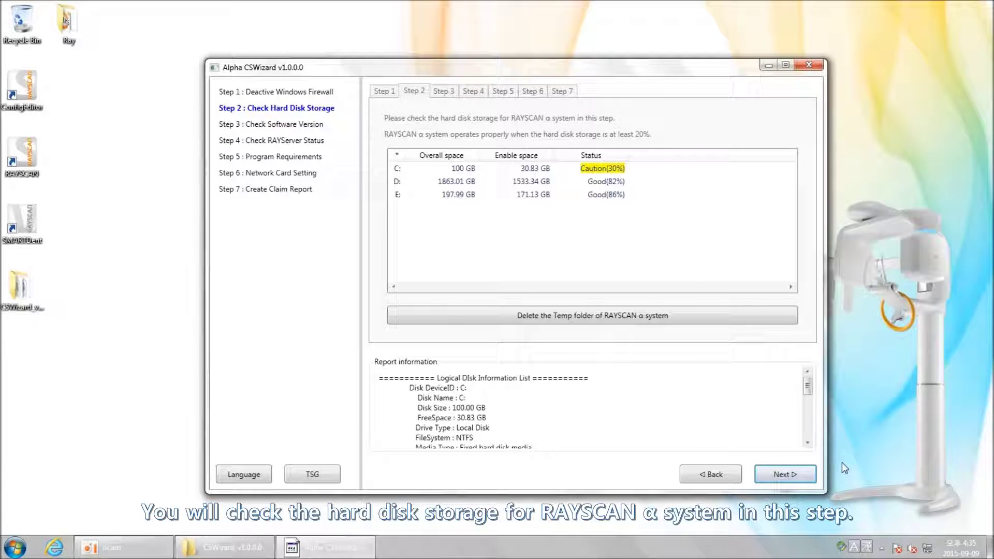
# Step: Delete the RAYSCAN α system Temp folder, confirm the completion message, and advance to Step 3
pyautogui.moveTo(808, 389)
pyautogui.mouseDown()
pyautogui.moveTo(818, 440)
pyautogui.moveTo(820, 383)
pyautogui.mouseUp()
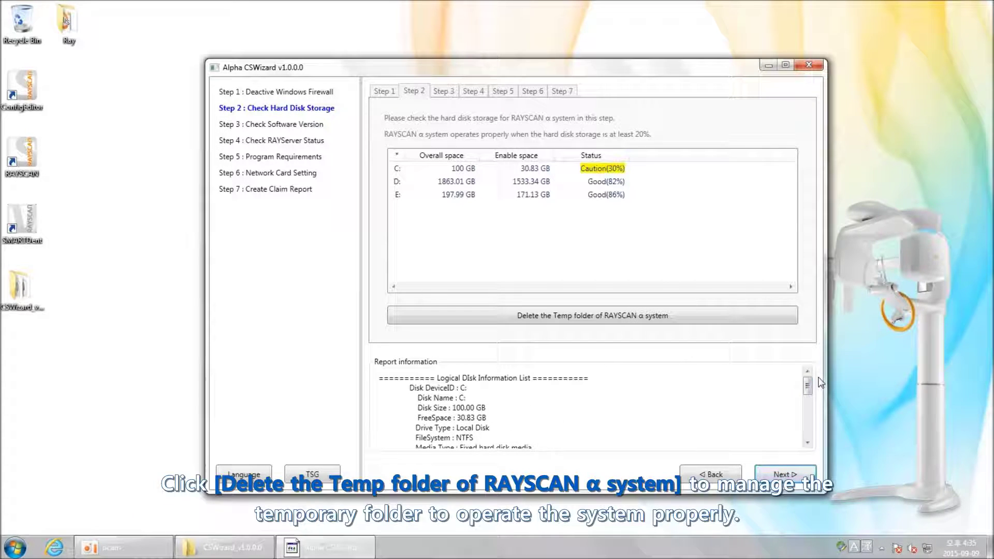
pyautogui.click(689, 317)
pyautogui.click(582, 312)
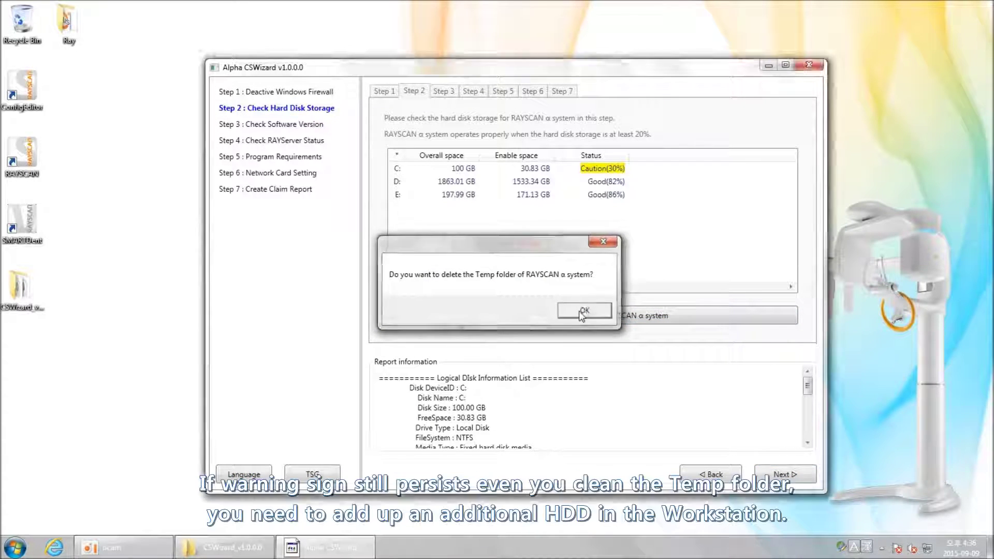
pyautogui.click(511, 311)
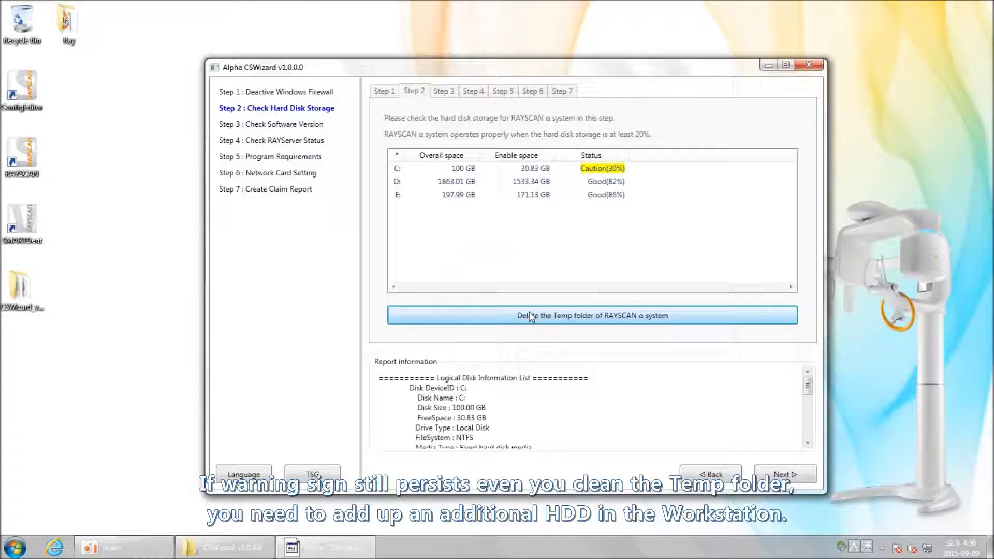
pyautogui.click(811, 479)
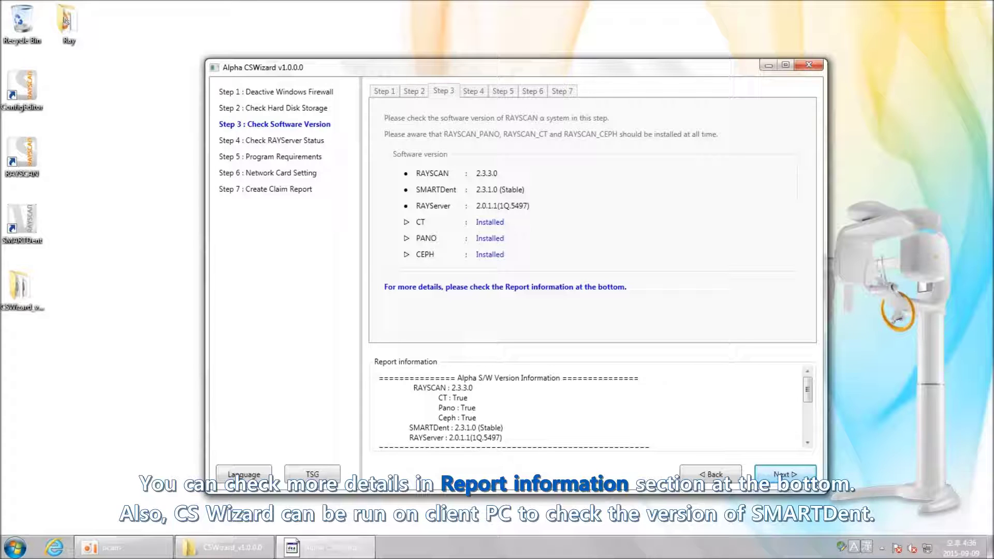
# Step: Advance from the software version check to Step 4, Check RAYServer Status
pyautogui.click(808, 474)
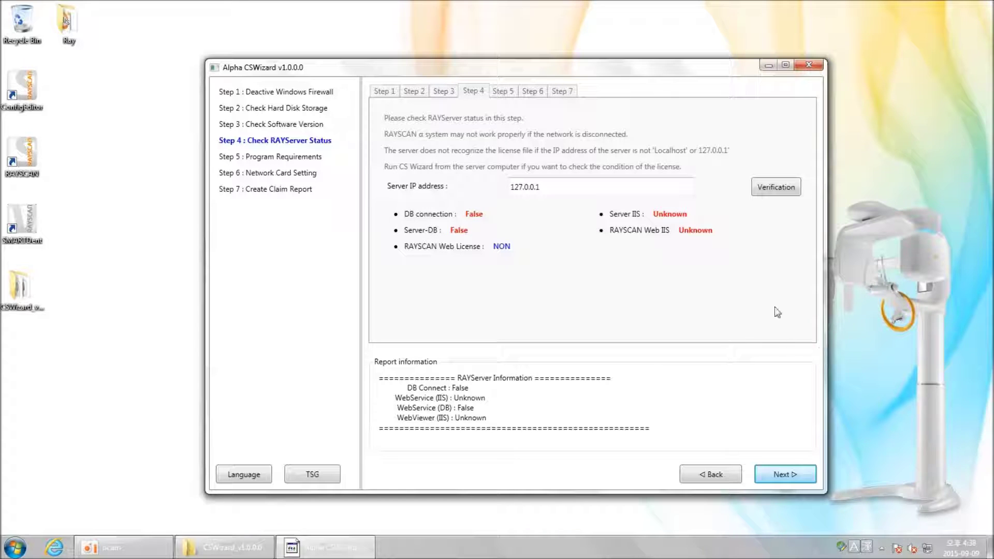
# Step: Verify RAYServer at 127.0.0.1, then advance to Step 5 Program Requirements
pyautogui.click(782, 191)
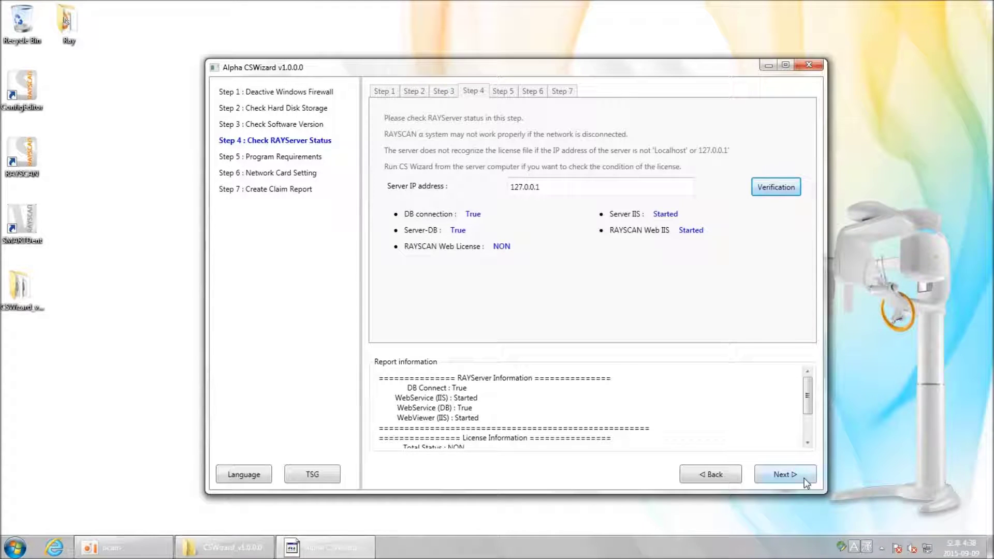
pyautogui.click(785, 474)
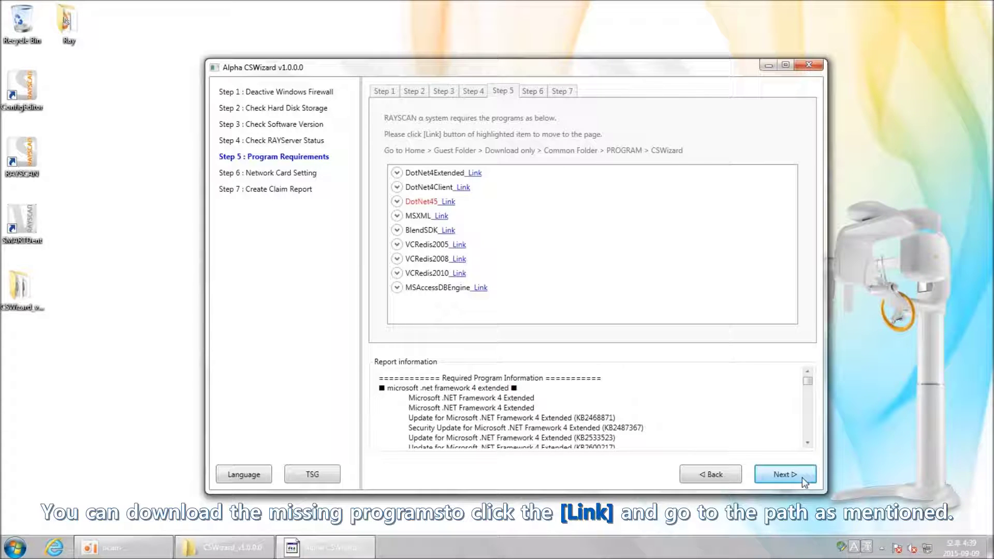
# Step: Follow the DotNet45 link and log in to Webhard.net with the account password
pyautogui.click(449, 201)
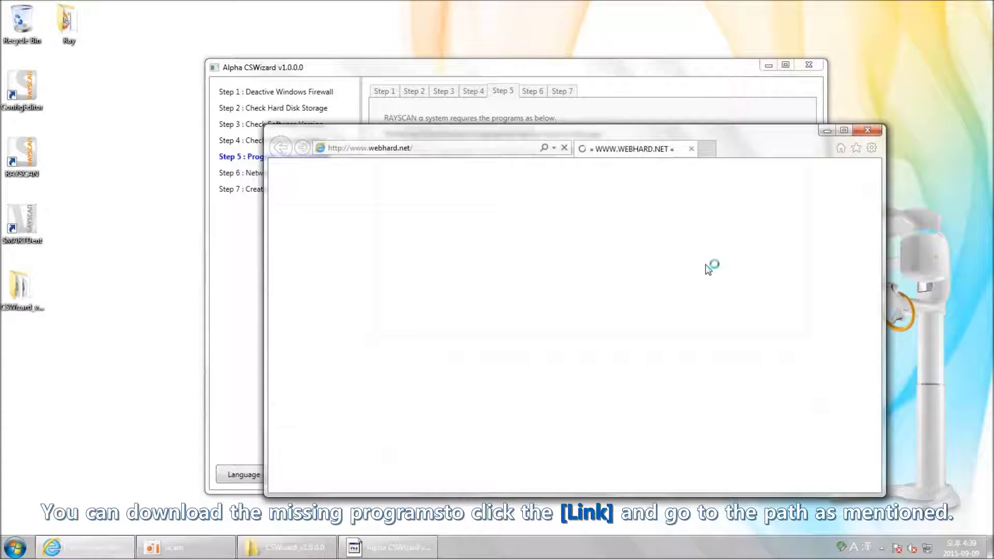
pyautogui.click(365, 242)
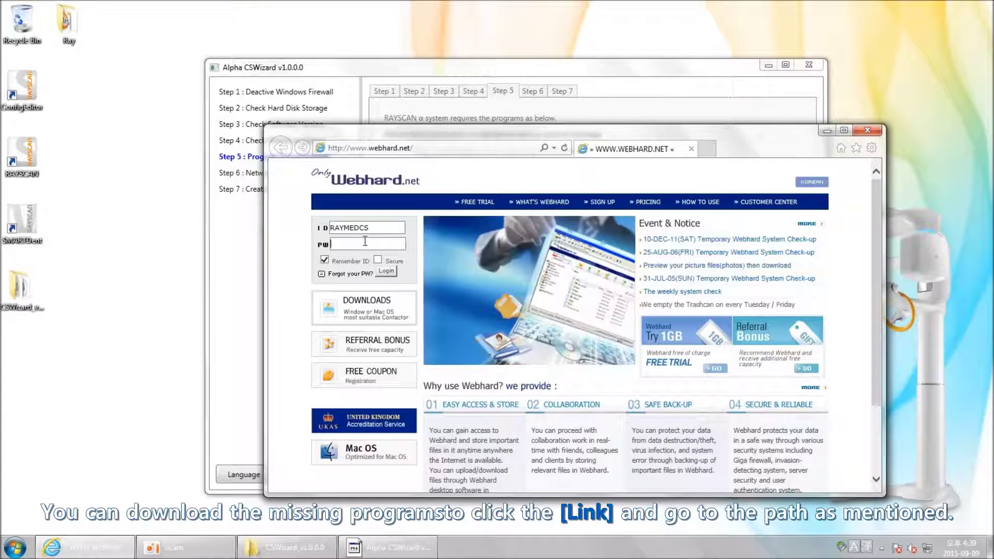
pyautogui.write('********')
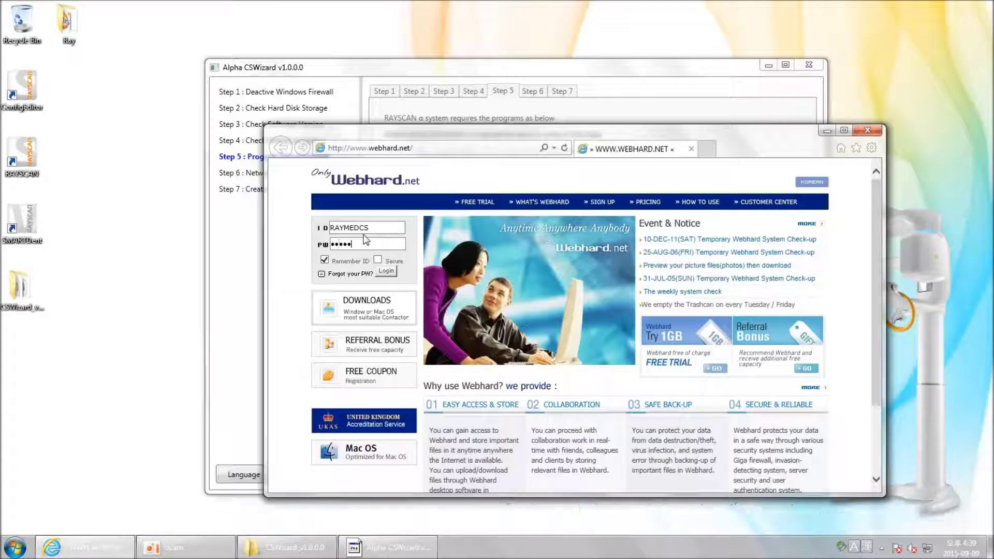
pyautogui.write('*')
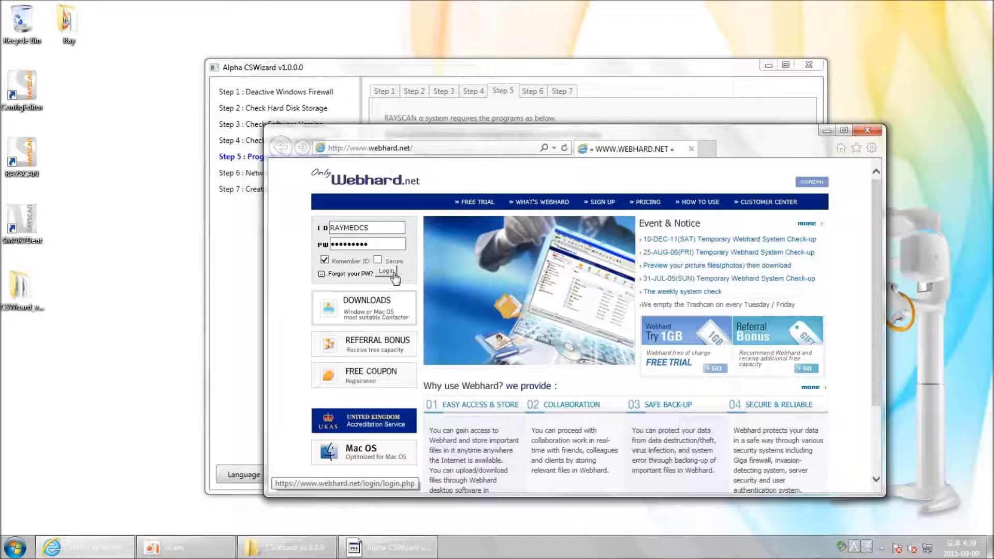
pyautogui.click(393, 273)
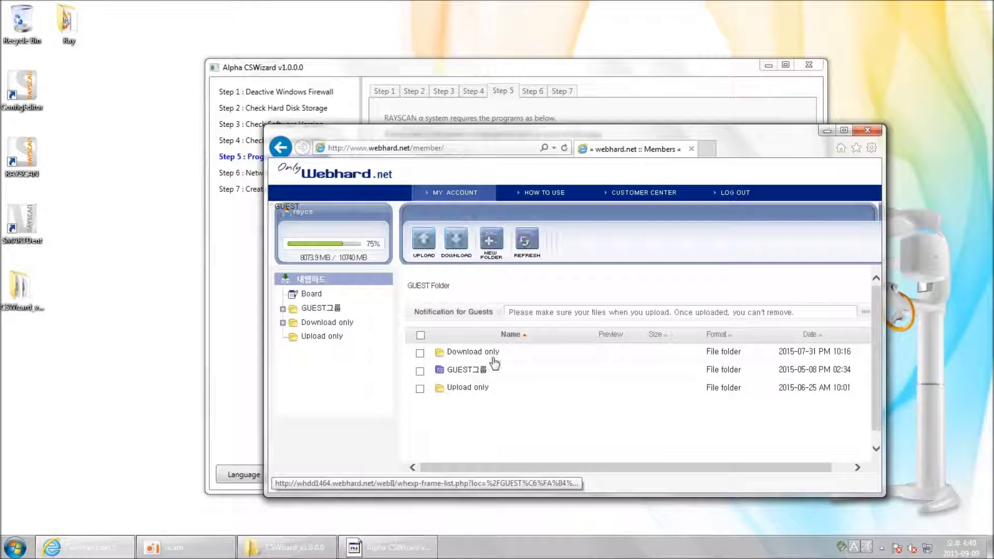
# Step: Open Common Folder > PROGRAM > CSWizard and enlarge the browser to list the installers
pyautogui.click(470, 352)
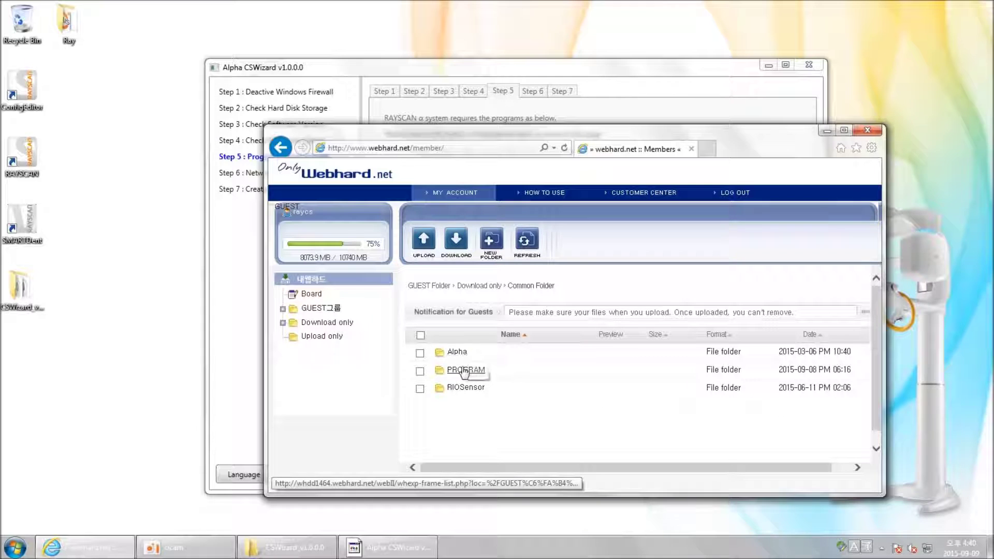
pyautogui.click(464, 369)
pyautogui.click(456, 351)
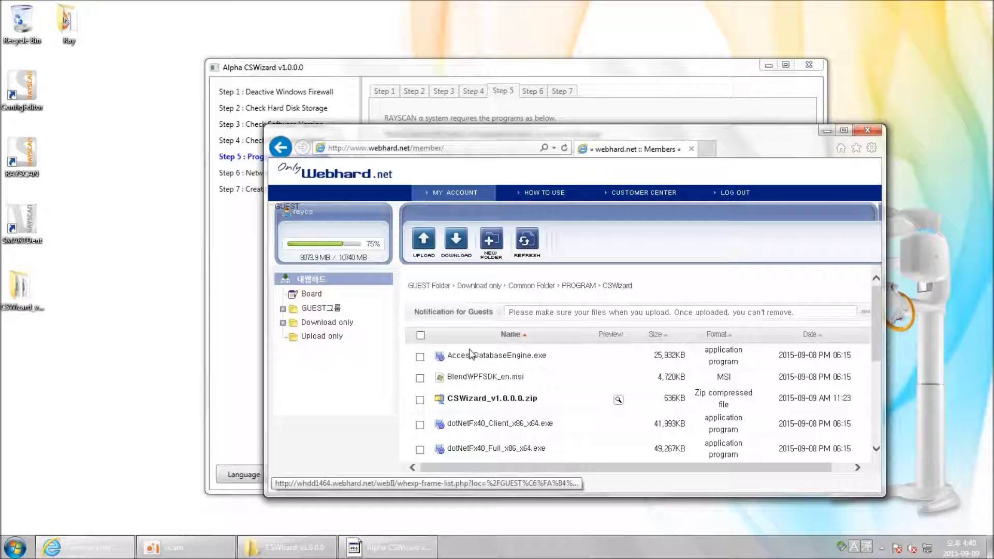
pyautogui.moveTo(669, 163); pyautogui.dragTo(660, 105)
pyautogui.moveTo(683, 445); pyautogui.dragTo(671, 506)
pyautogui.moveTo(869, 321)
pyautogui.mouseDown()
pyautogui.moveTo(872, 399)
pyautogui.moveTo(880, 316)
pyautogui.mouseUp()
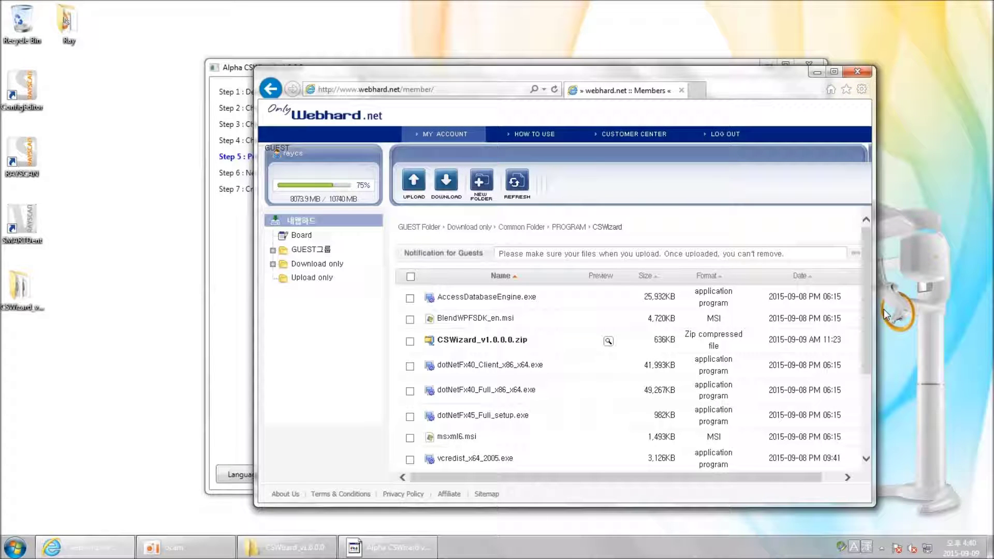
# Step: Close the Webhard browser and advance the wizard to Step 6 Network Card Setting
pyautogui.click(860, 72)
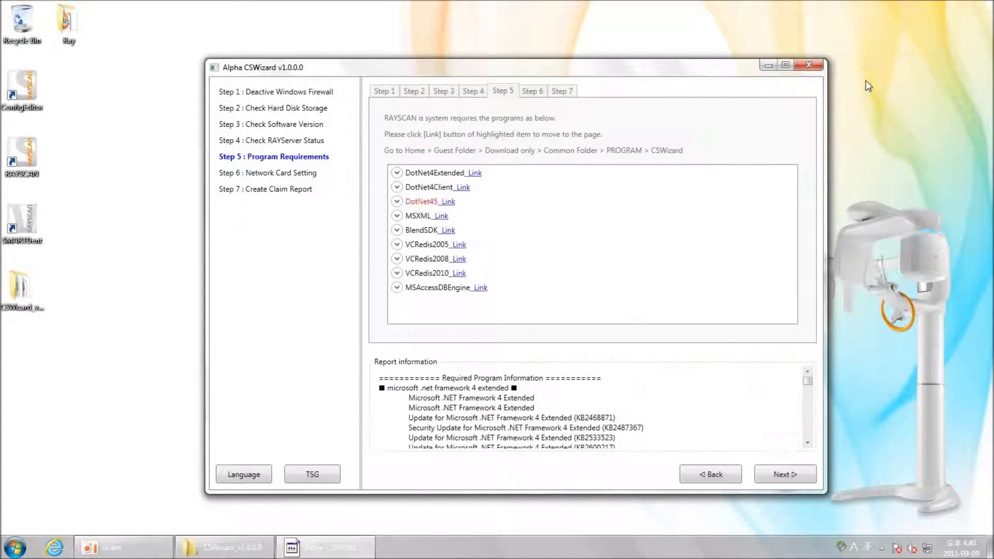
pyautogui.click(796, 481)
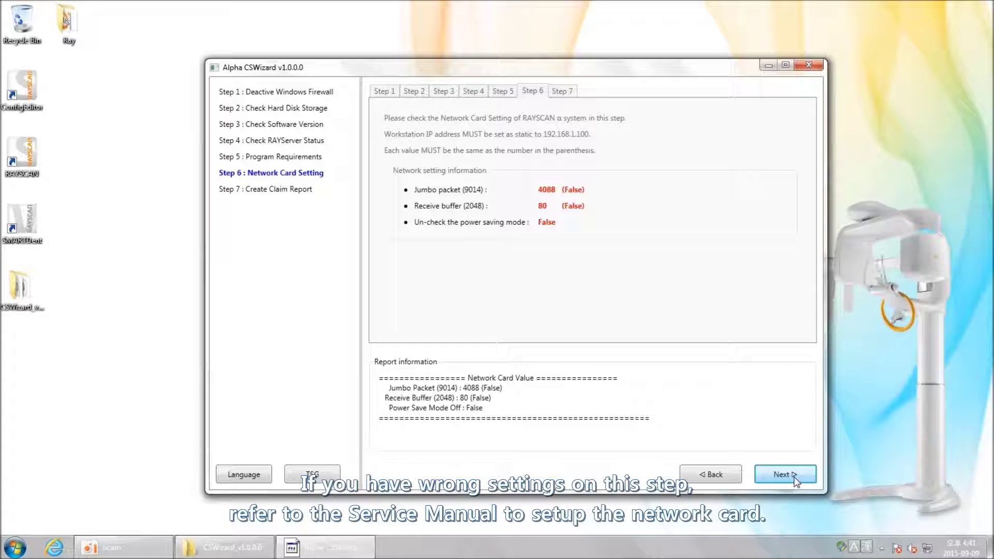
# Step: Open Local Area Connection 2's Intel adapter configuration at its Advanced properties
pyautogui.click(927, 547)
pyautogui.click(915, 516)
pyautogui.click(616, 309)
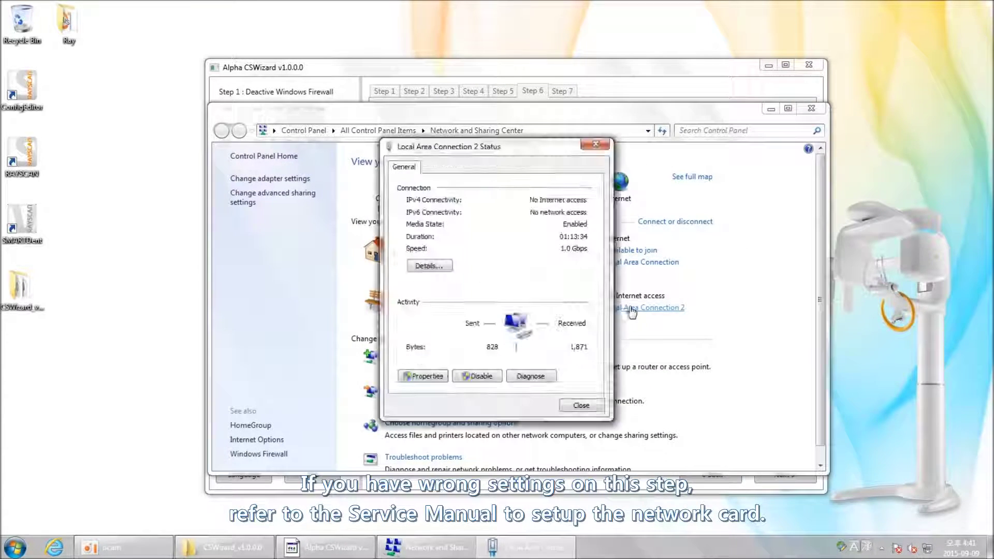
pyautogui.click(435, 375)
pyautogui.click(578, 232)
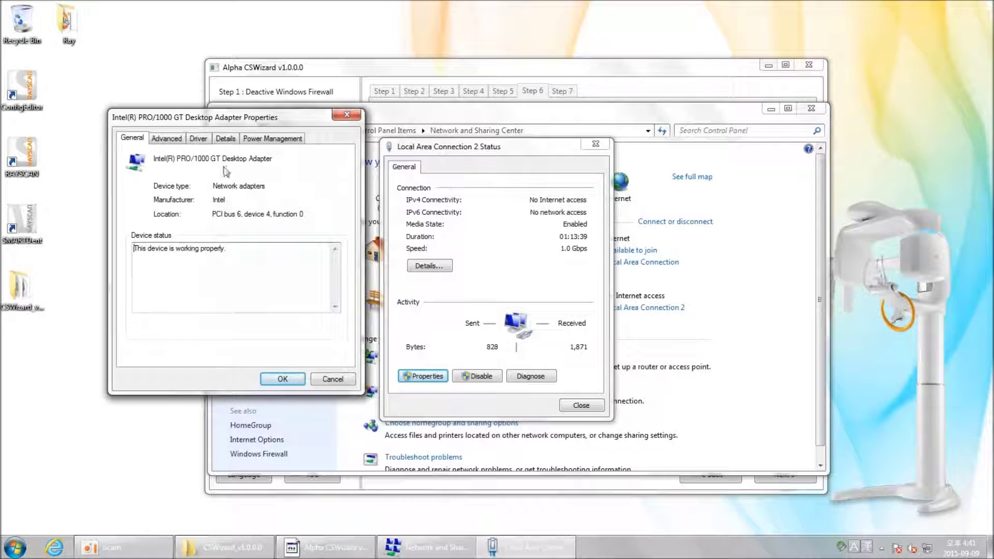
pyautogui.click(168, 139)
# Step: Set Jumbo Packet to 9014 Bytes and raise Receive Buffers to 2048
pyautogui.click(174, 240)
pyautogui.click(292, 202)
pyautogui.click(293, 228)
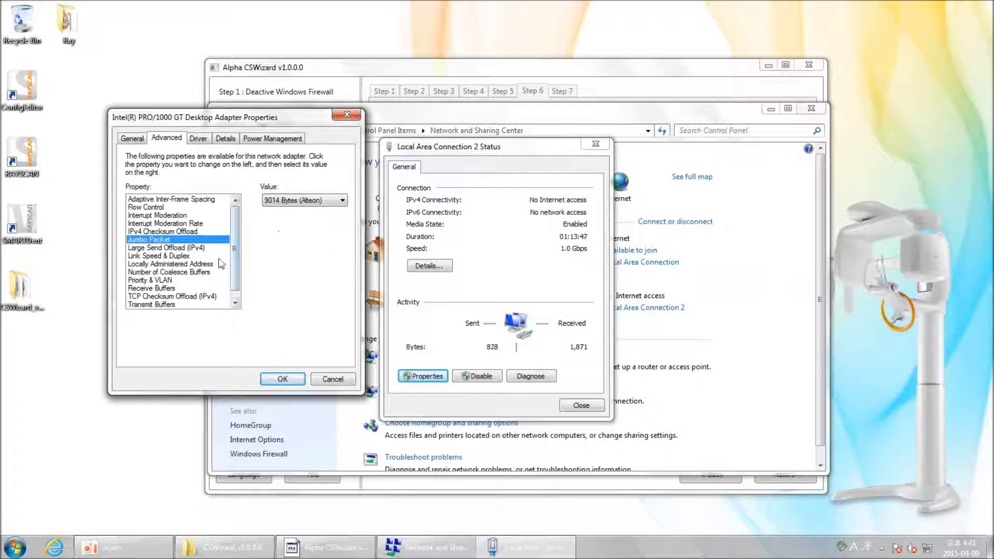
pyautogui.click(166, 289)
pyautogui.click(342, 199)
pyautogui.click(342, 199)
pyautogui.click(341, 199)
pyautogui.click(342, 199)
pyautogui.click(342, 199)
pyautogui.click(342, 199)
pyautogui.click(342, 199)
pyautogui.click(342, 199)
# Step: Disable power-saving turn-off for the adapter, apply, and close Network and Sharing Center
pyautogui.click(273, 138)
pyautogui.click(129, 189)
pyautogui.click(279, 378)
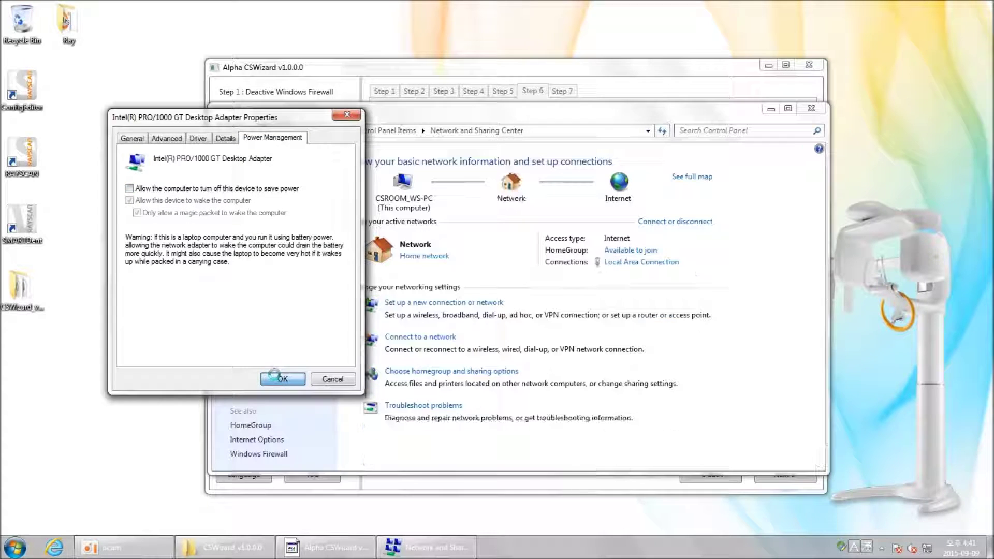
pyautogui.click(810, 109)
# Step: Exit and relaunch Alpha_CSWizard.exe, centring its window on screen
pyautogui.click(821, 67)
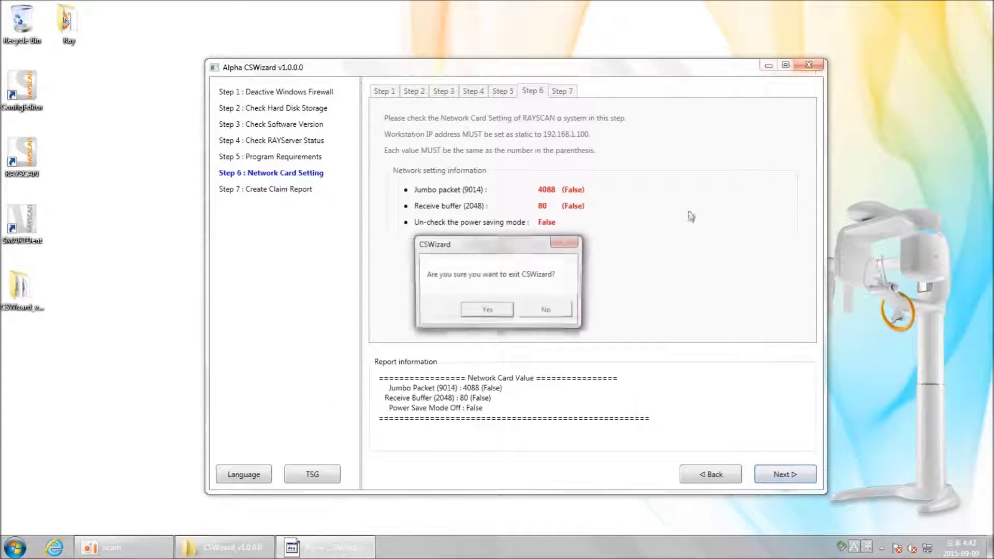
pyautogui.click(489, 309)
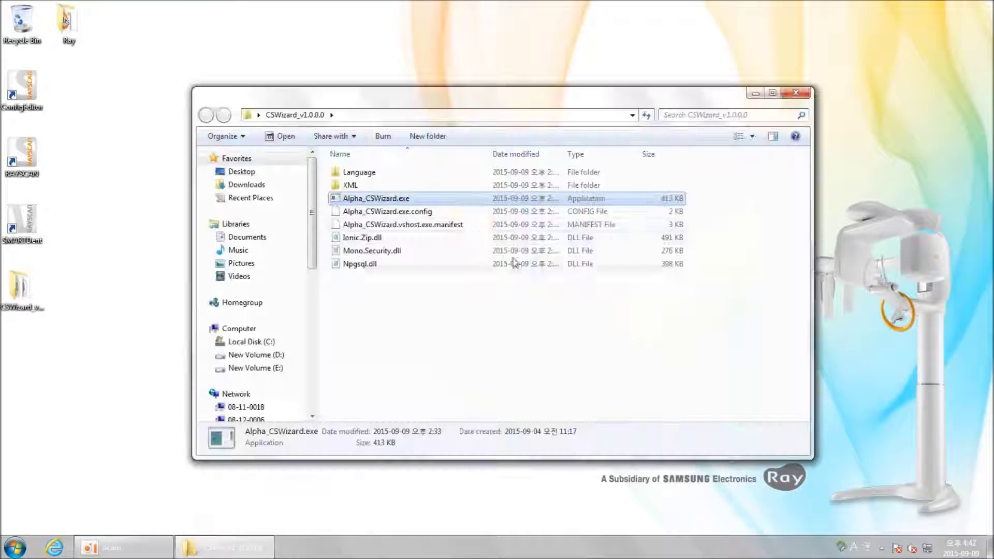
pyautogui.doubleClick(477, 200)
pyautogui.moveTo(520, 27); pyautogui.dragTo(691, 73)
# Step: Step through the remaining checks, including the network card check, to Step 7 Create Claim Report
pyautogui.click(795, 475)
pyautogui.click(795, 475)
pyautogui.click(795, 475)
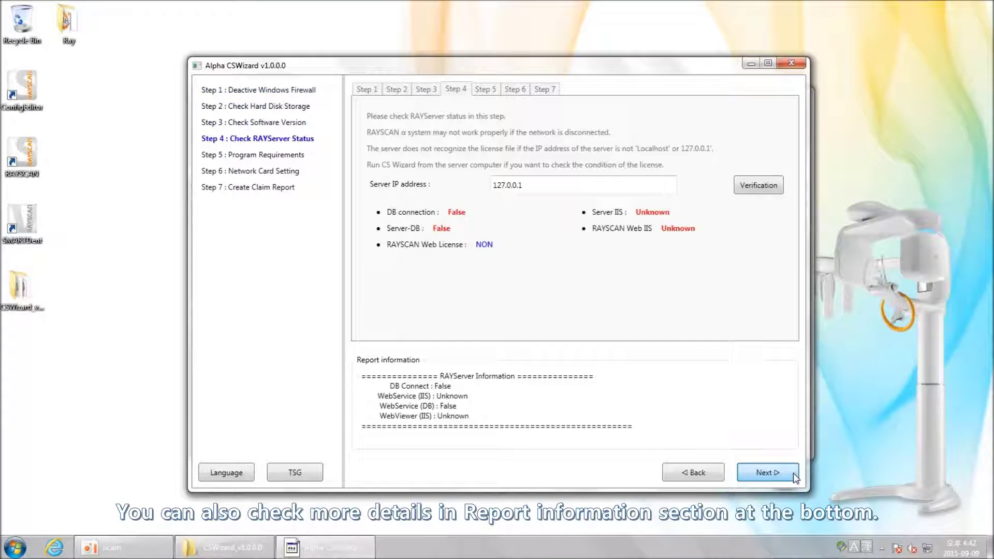
pyautogui.click(795, 475)
pyautogui.click(795, 475)
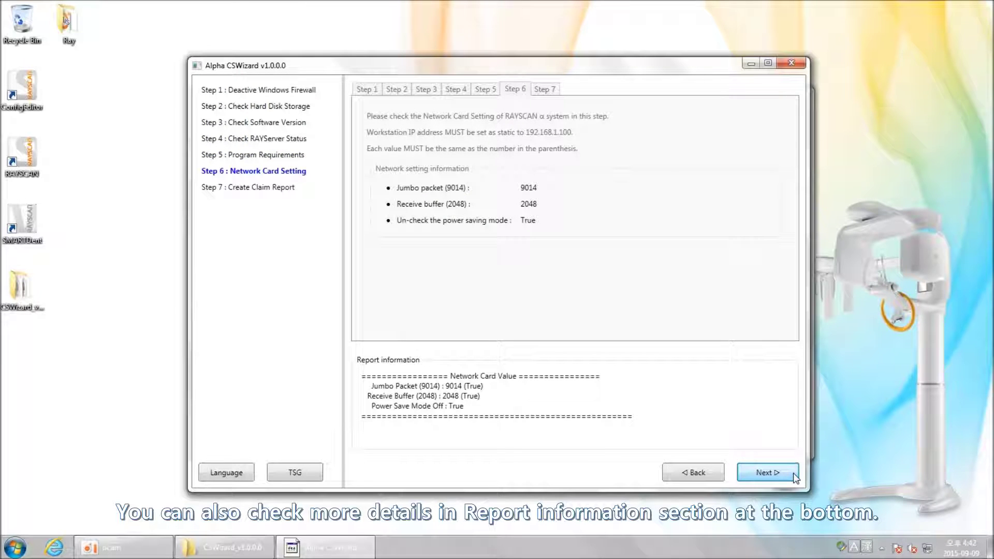
pyautogui.click(795, 476)
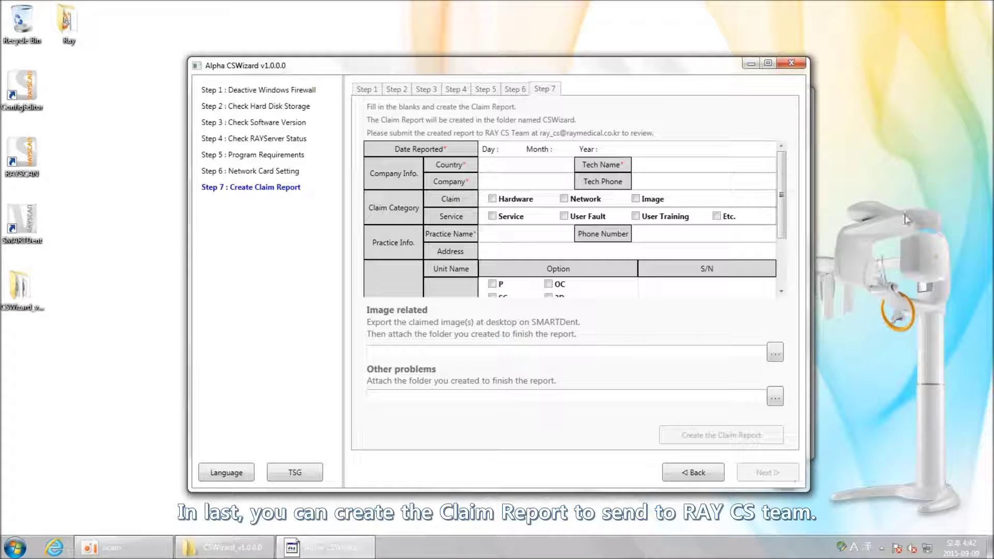
# Step: Maximize the wizard and enter report date 9/9/2015, country Korea, tech Engineer and company RAY
pyautogui.click(769, 62)
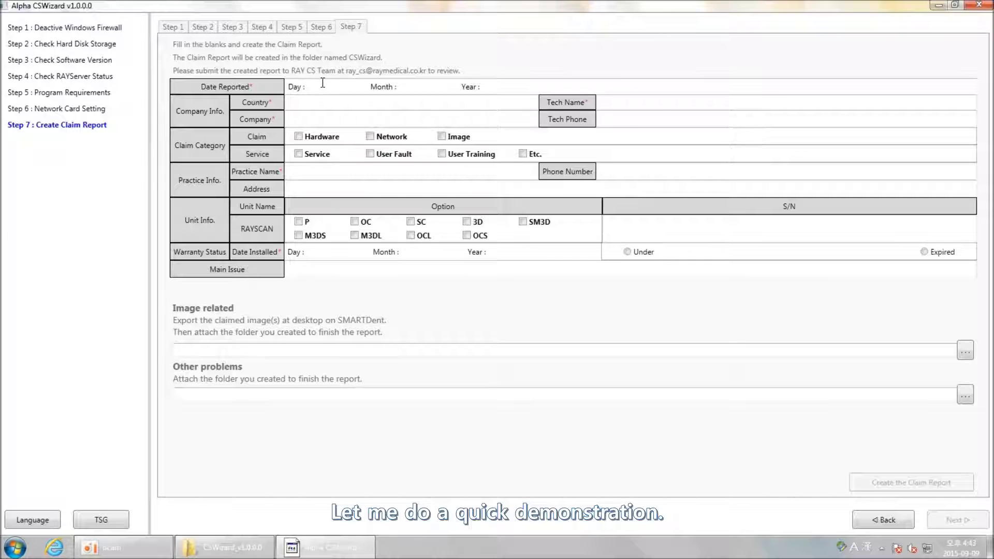
pyautogui.write('9')
pyautogui.write('2015')
pyautogui.click(433, 102)
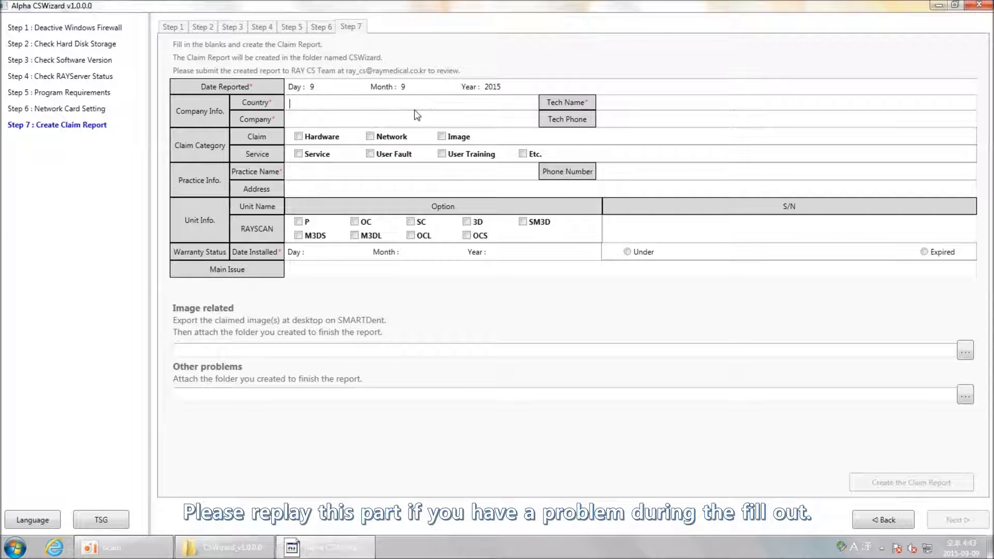
pyautogui.write('Korea')
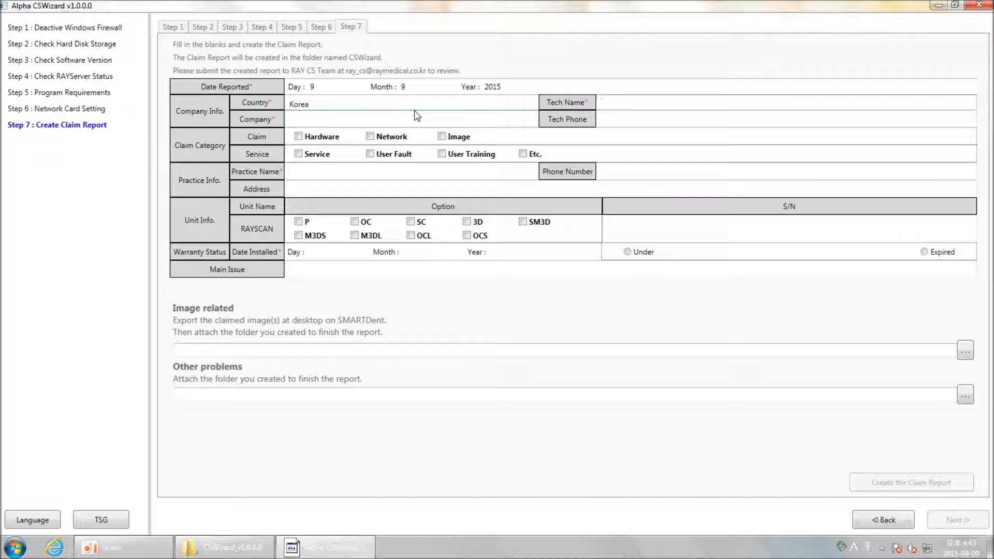
pyautogui.write('Engineer')
pyautogui.click(417, 115)
pyautogui.write('RAY')
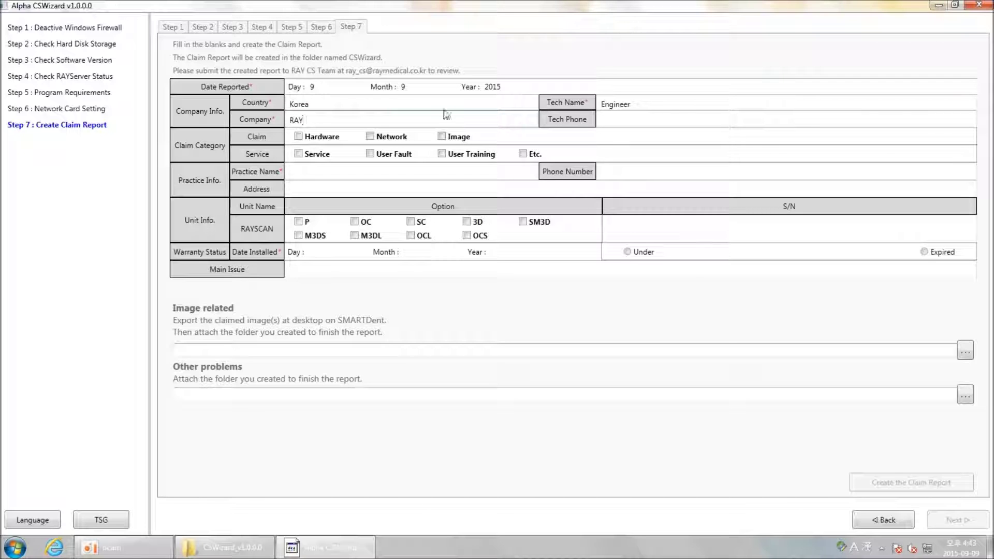
# Step: Tick Image as the claim type and enter practice name Korea Clinic
pyautogui.click(442, 136)
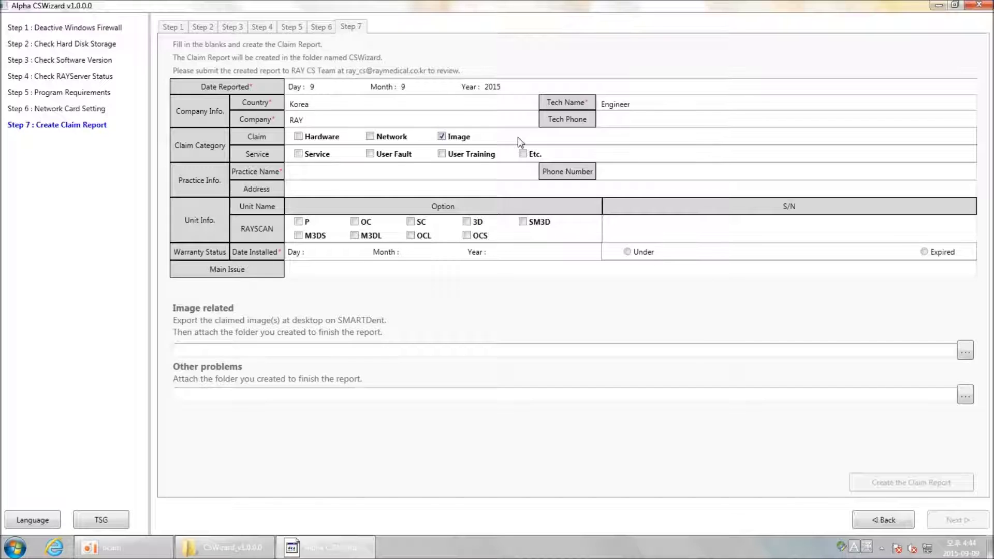
pyautogui.click(458, 172)
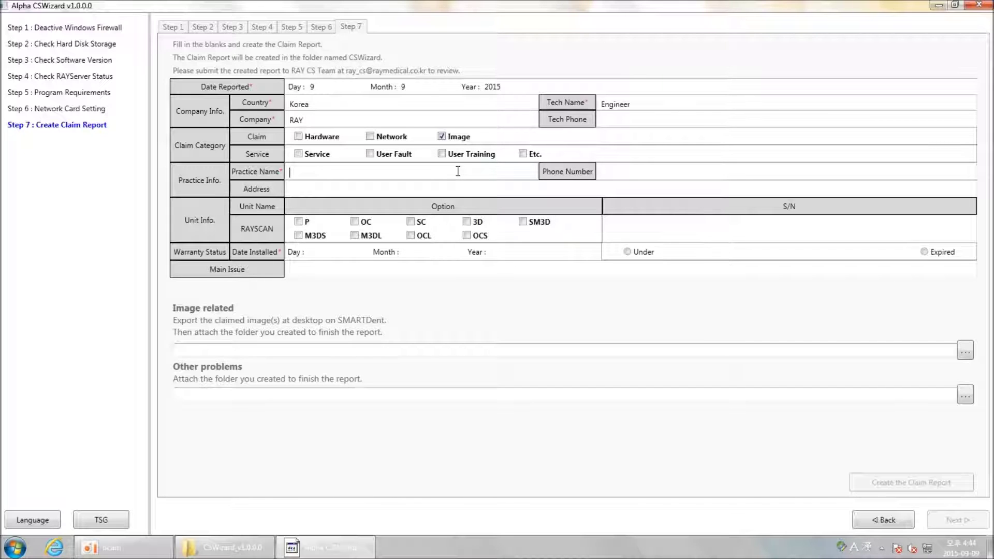
pyautogui.write('Korea Clinic')
# Step: Tick SM3D, enter S/N RA3015123, install date 5/9/2015, Under warranty, main issue 'Fail on alignment Panorama'
pyautogui.click(523, 222)
pyautogui.click(739, 231)
pyautogui.write('RA')
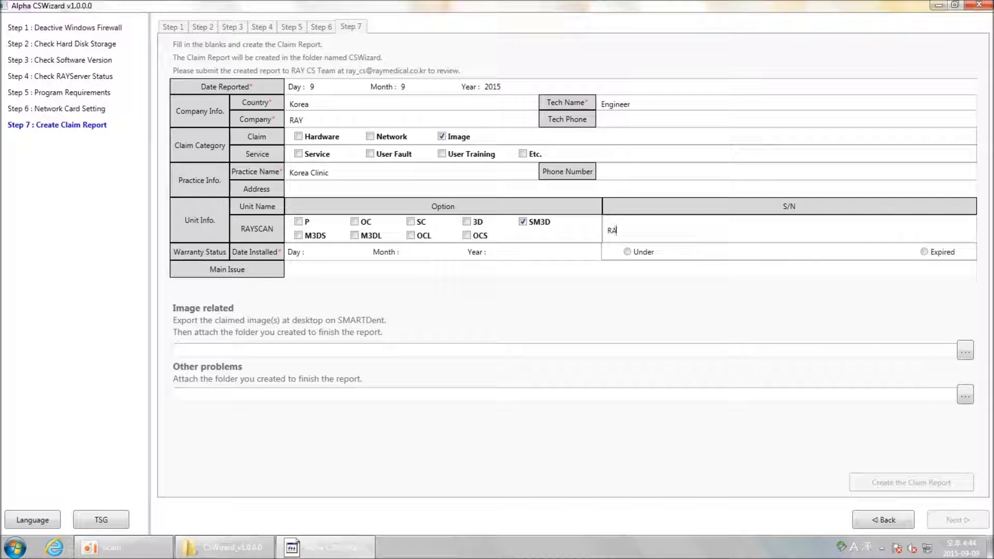
pyautogui.write('30151234')
pyautogui.click(344, 253)
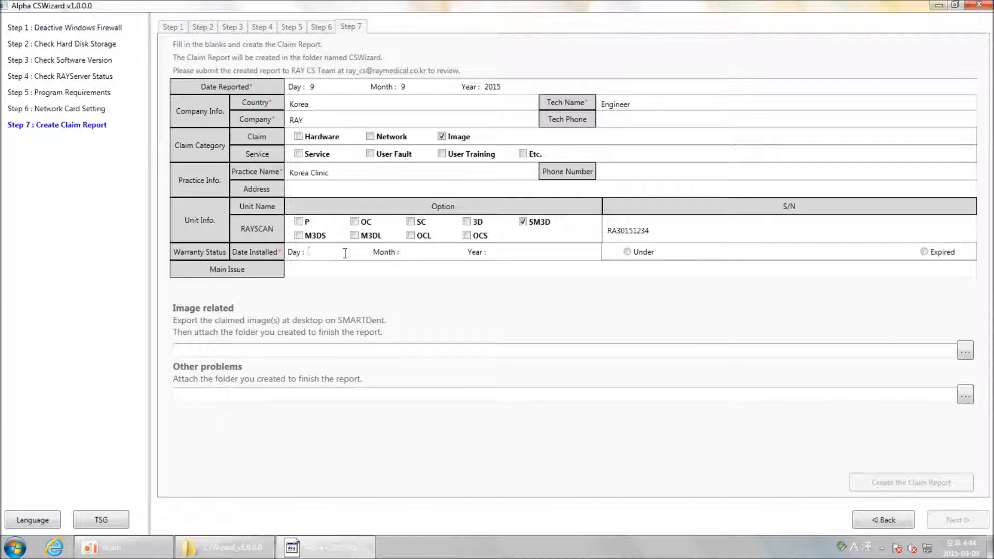
pyautogui.write('5')
pyautogui.press('Tab')
pyautogui.write('9')
pyautogui.press('Tab')
pyautogui.write('2015')
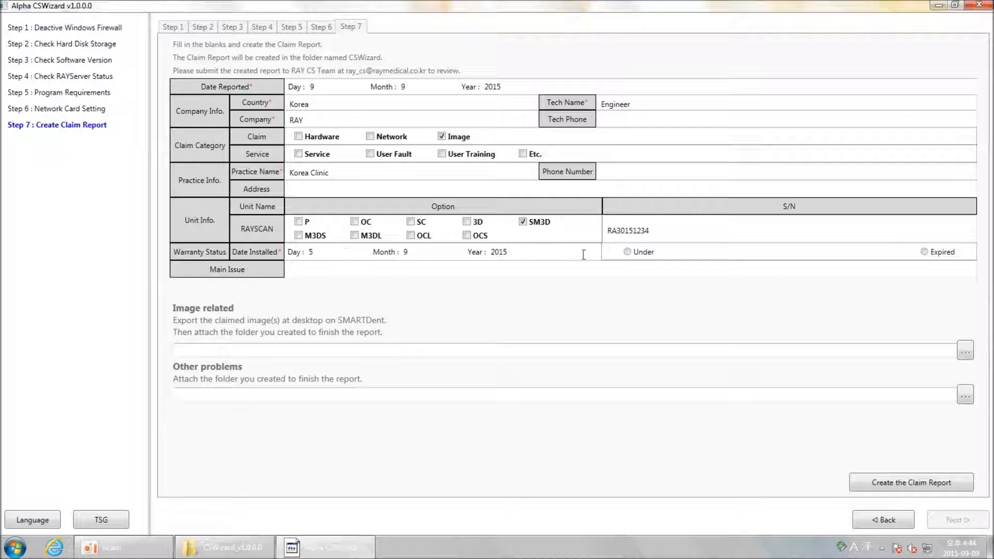
pyautogui.click(630, 252)
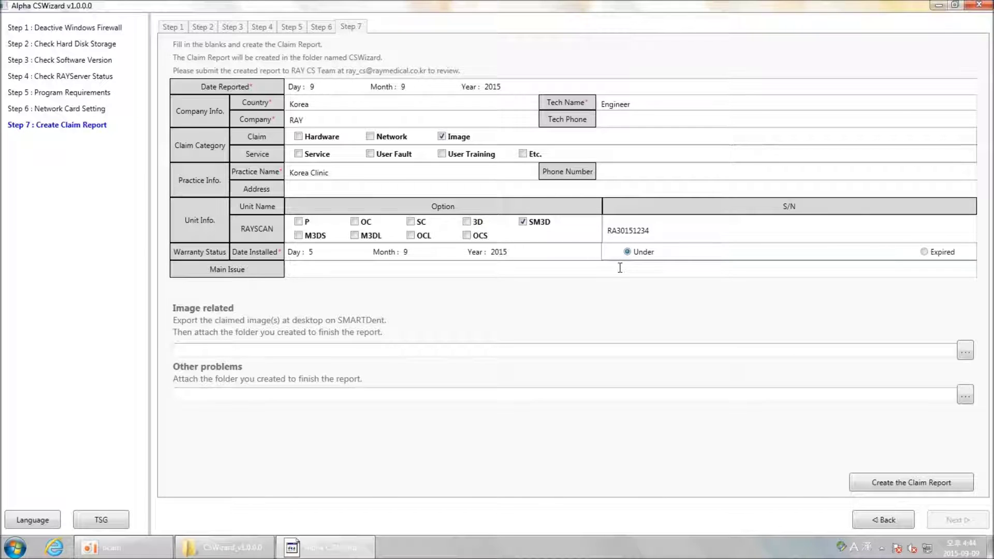
pyautogui.write('Fail on alignment Panorama')
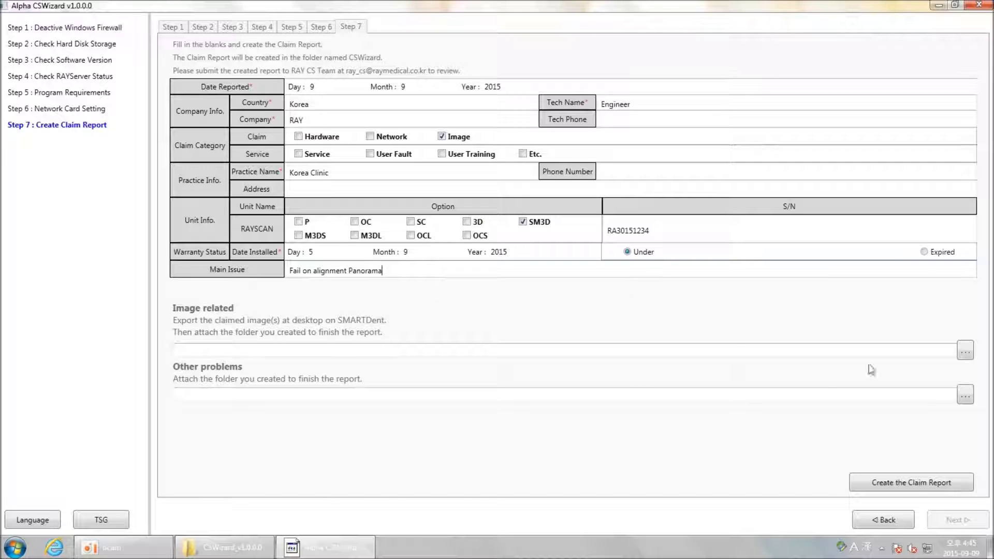
# Step: Attach the exported image folder inside C:\Ray_09092015 as the image-related claim folder
pyautogui.click(966, 351)
pyautogui.click(416, 279)
pyautogui.click(422, 293)
pyautogui.scroll(-1, 522, 285)
pyautogui.doubleClick(466, 304)
pyautogui.click(510, 292)
pyautogui.click(509, 351)
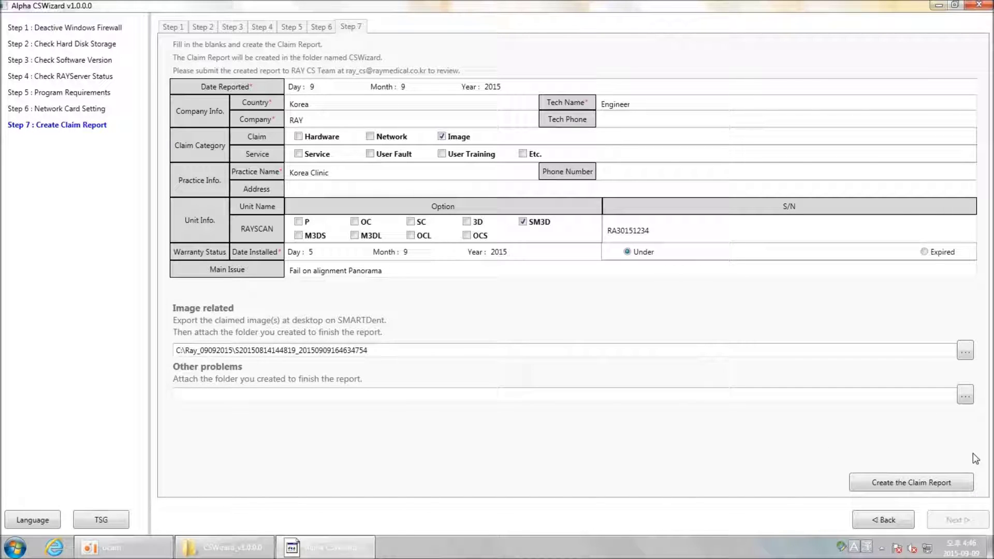
# Step: Generate the claim report zip, exit CSWizard, and select the new zip in the CSWizard folder
pyautogui.click(943, 487)
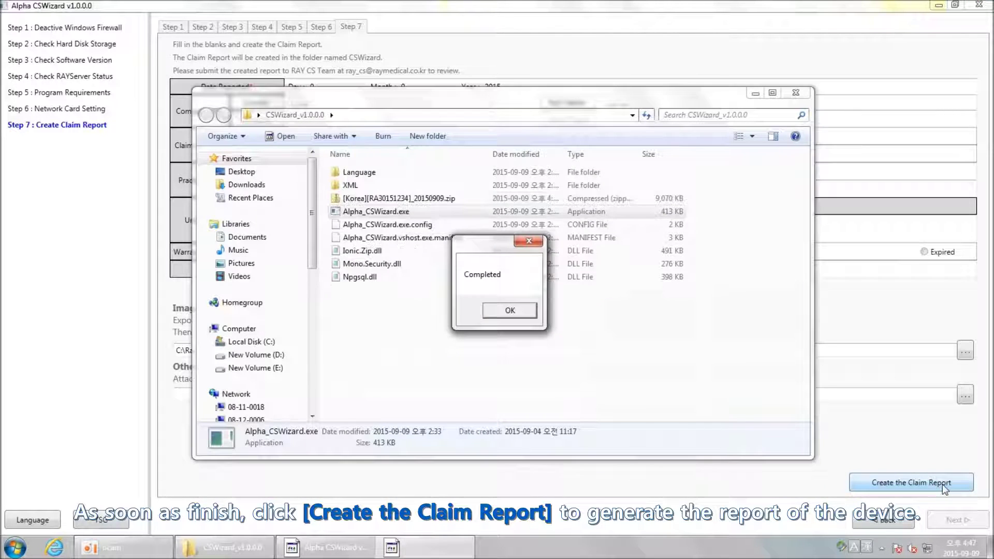
pyautogui.click(531, 313)
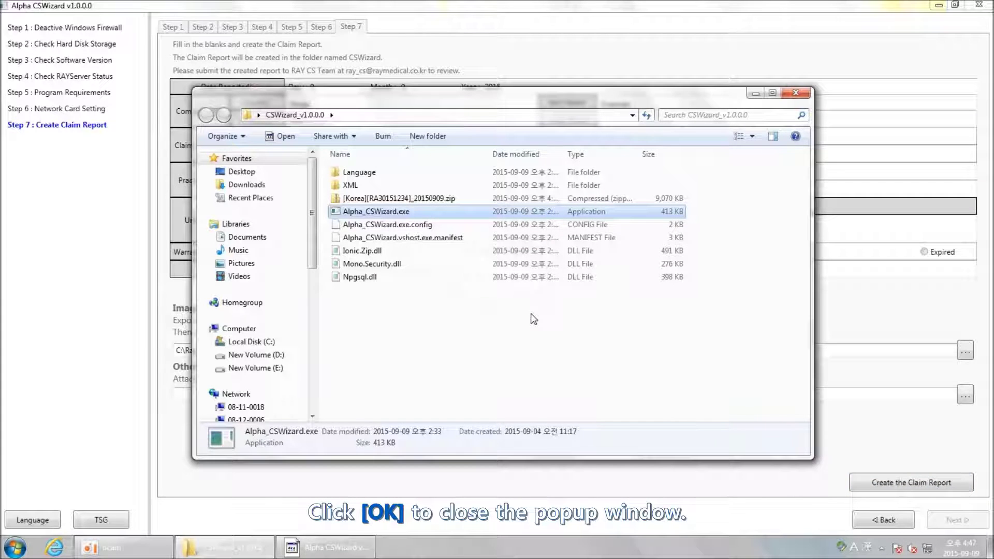
pyautogui.click(980, 5)
pyautogui.click(485, 310)
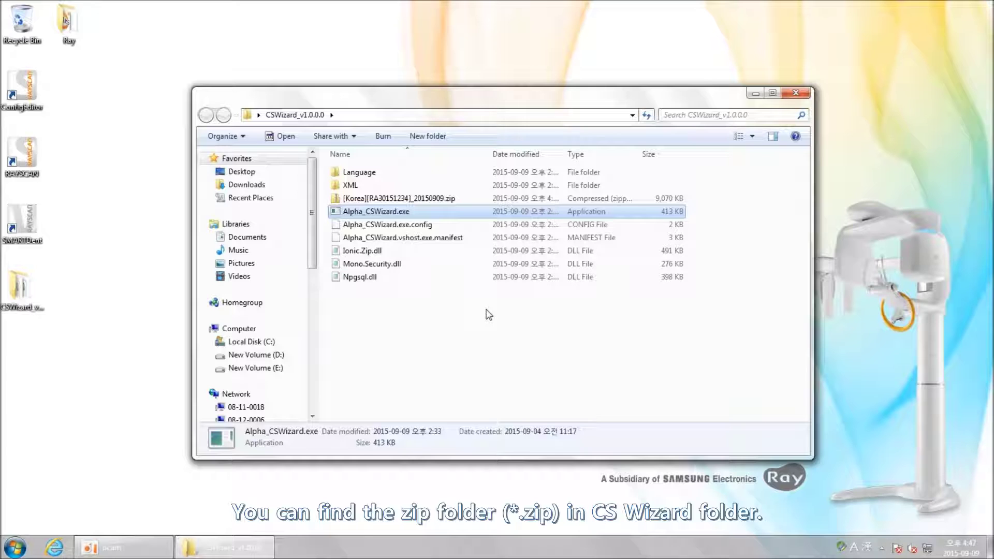
pyautogui.click(435, 198)
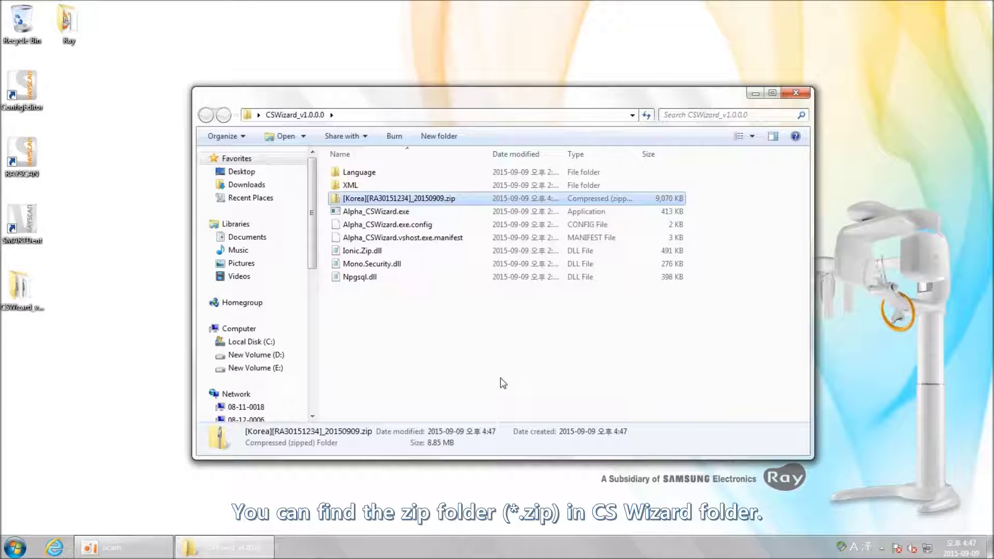
# Step: Extract the claim zip to its suggested folder, then close the extracted folder window
pyautogui.rightClick(457, 197)
pyautogui.click(464, 238)
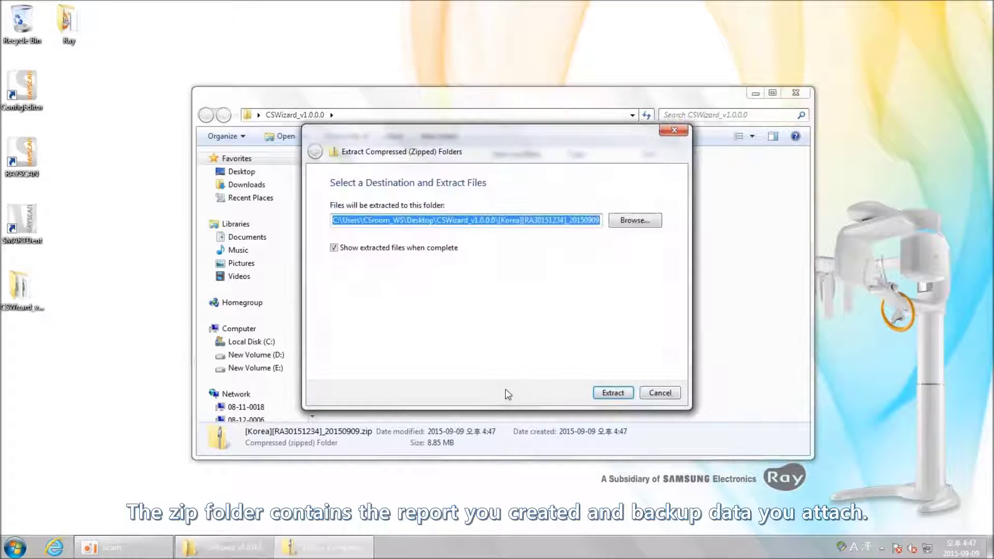
pyautogui.click(621, 393)
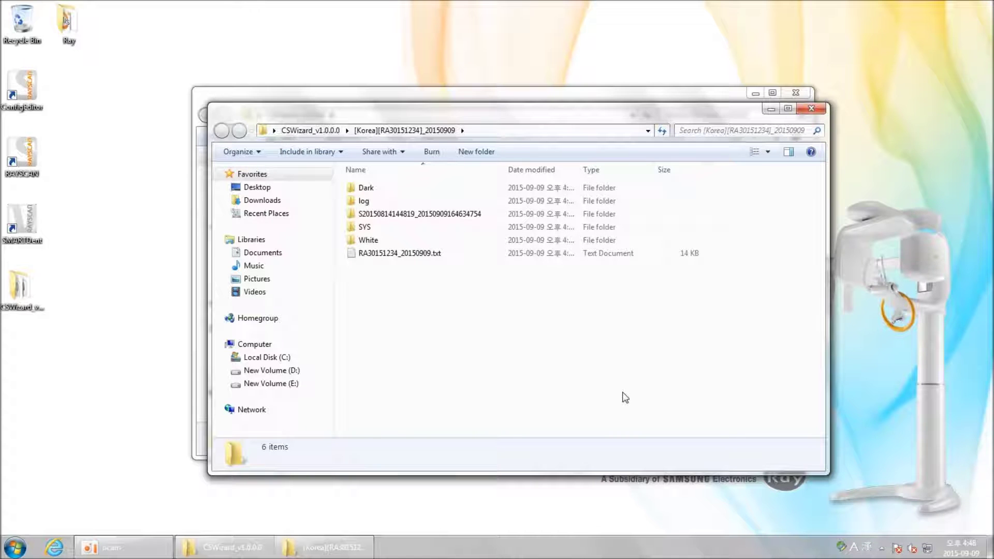
pyautogui.click(812, 108)
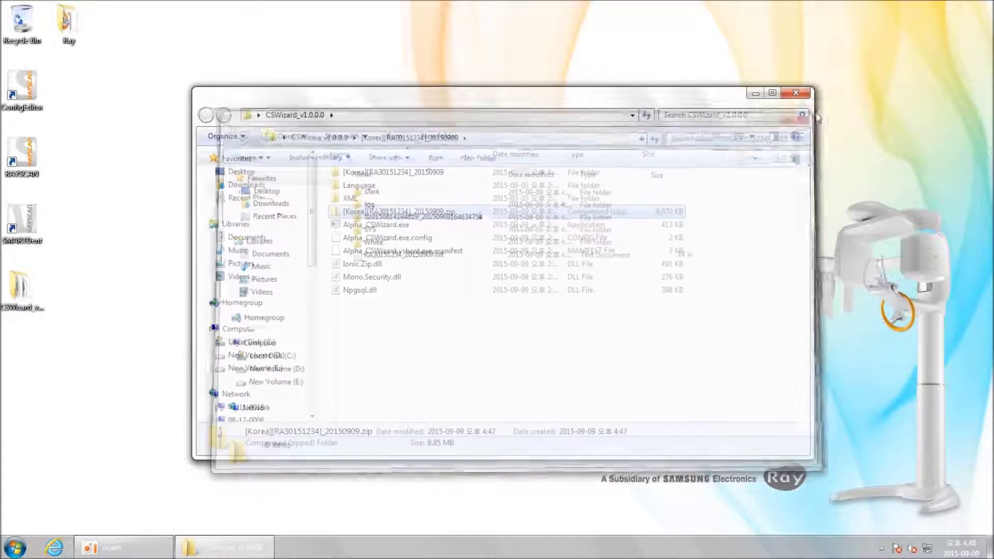